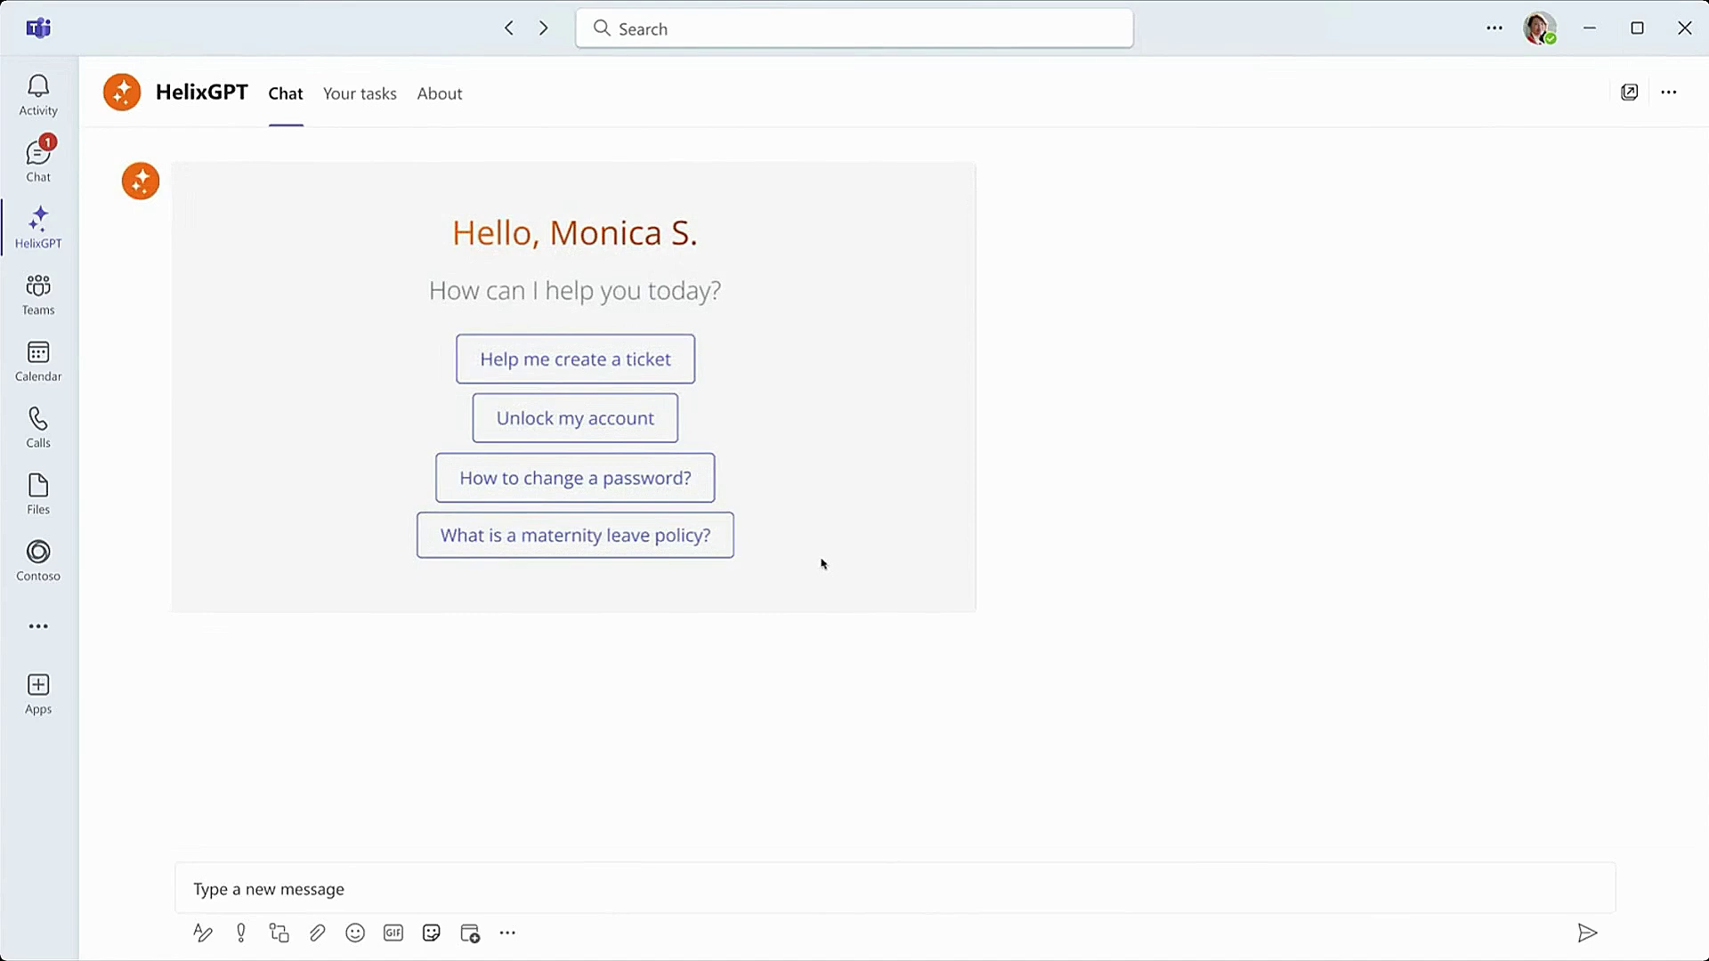
Step: Tell HelixGPT 'I have an issue with the Sales Quoting App'
click(954, 908)
text(I have )
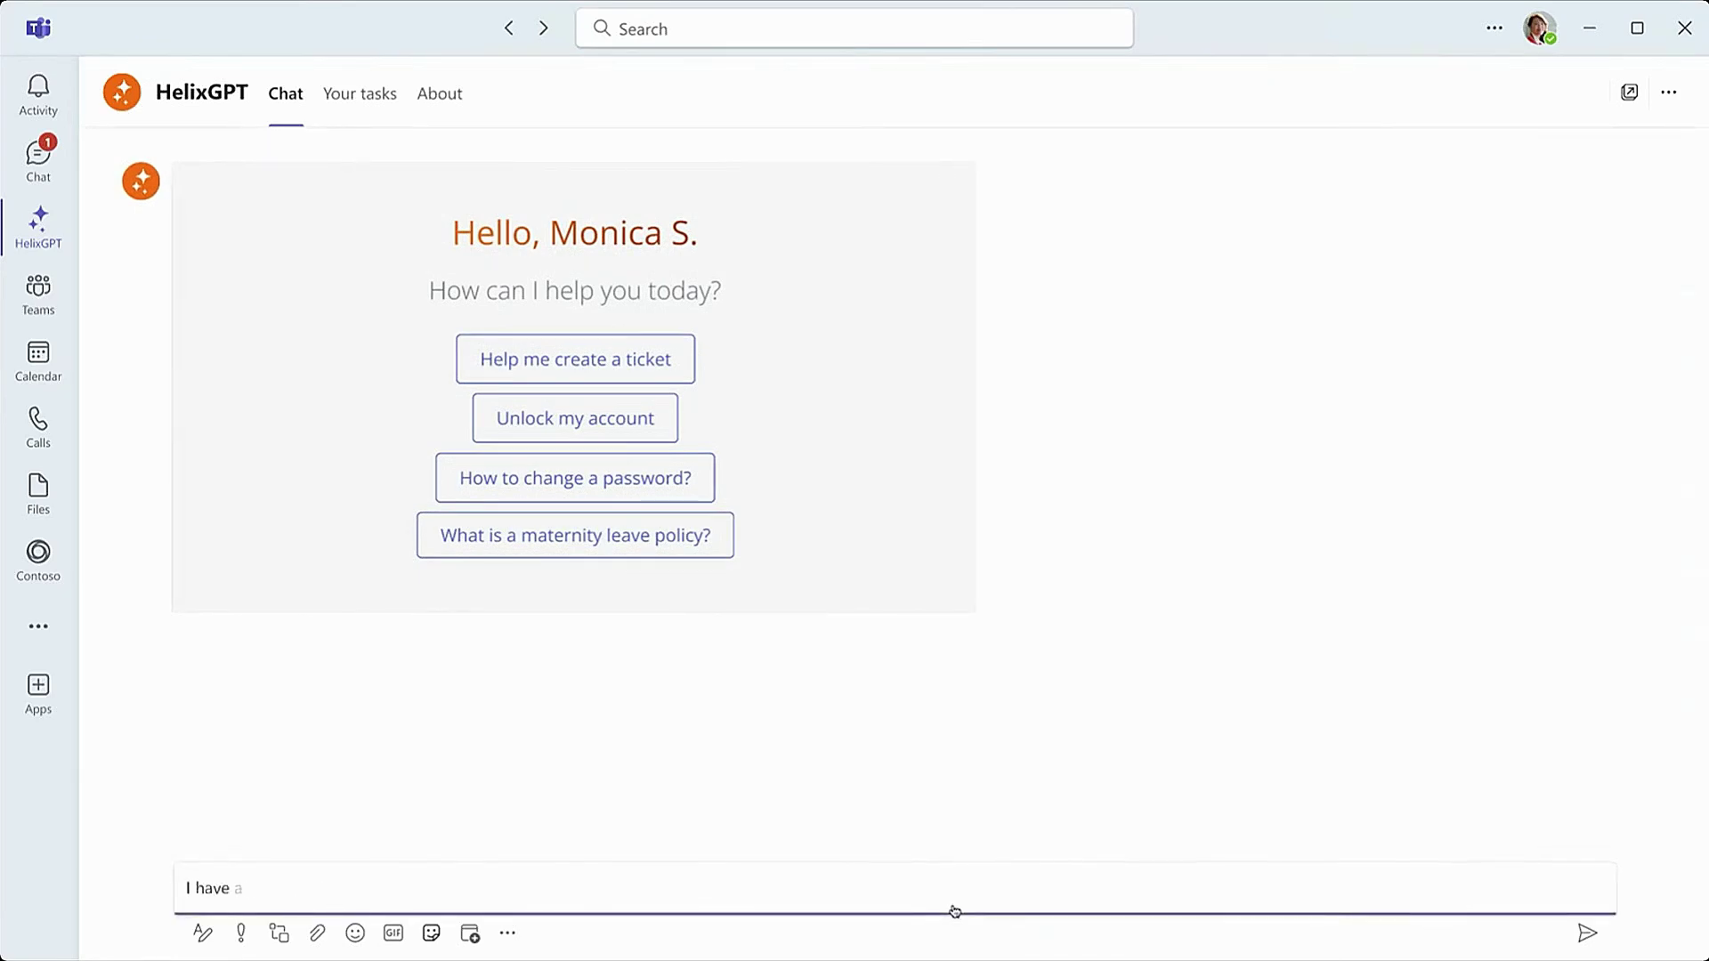
text(an issue with the Sales Quoting App)
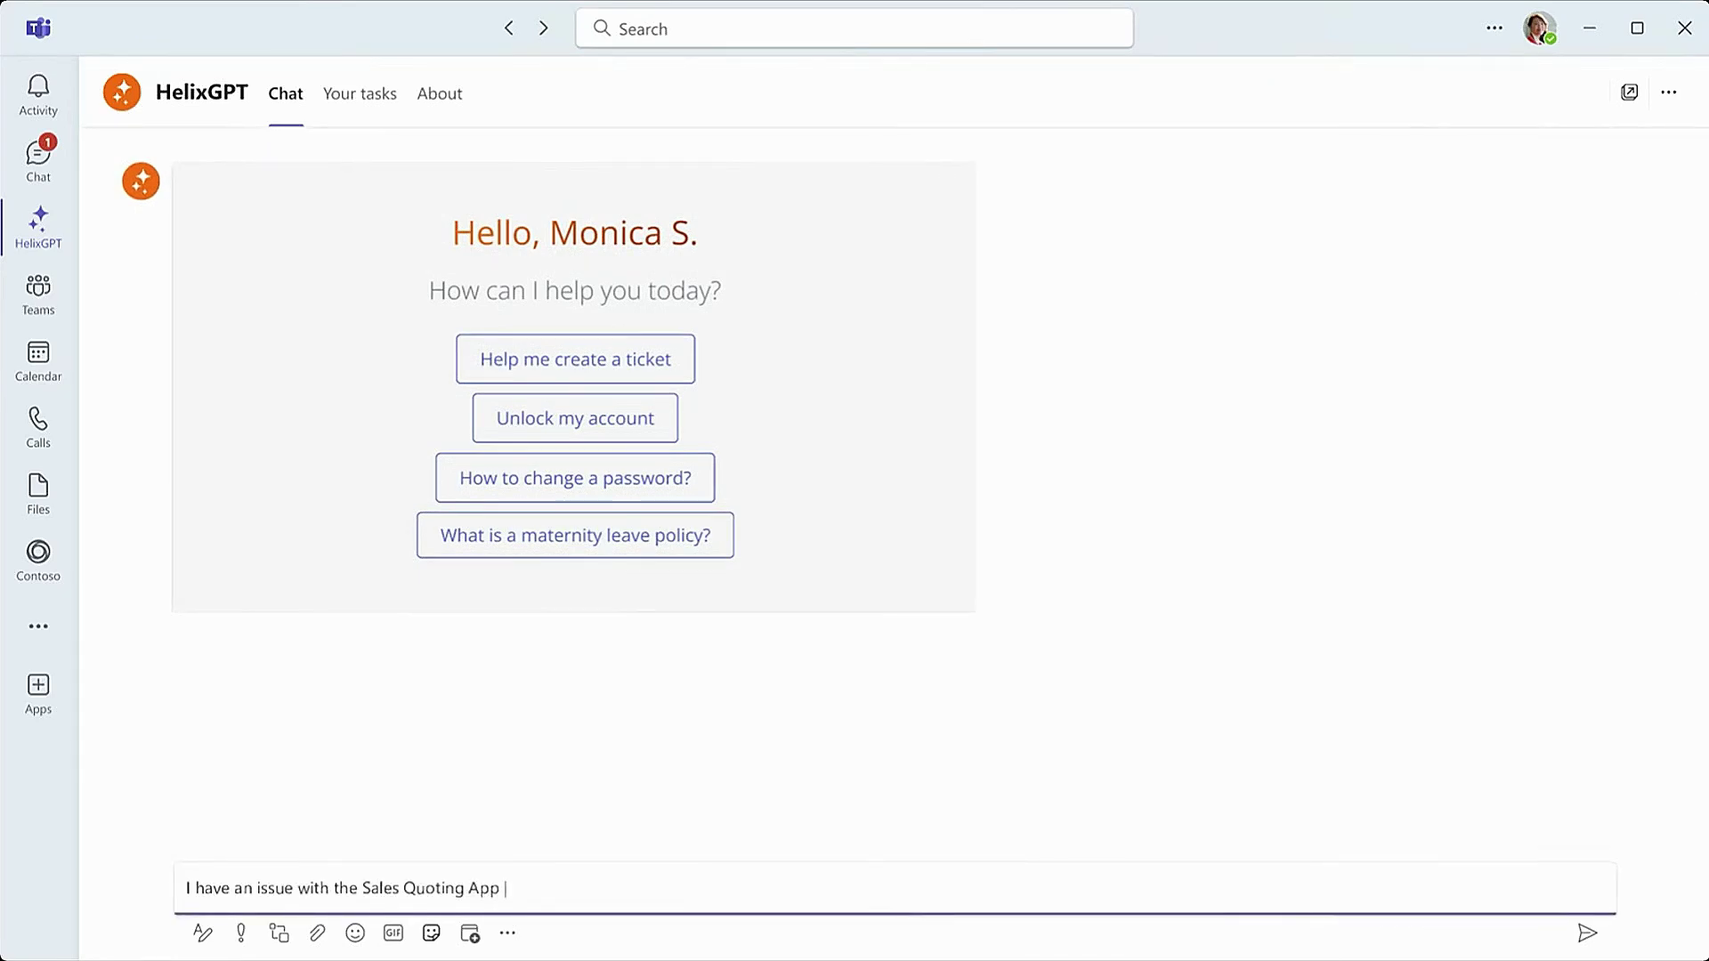
click(1589, 943)
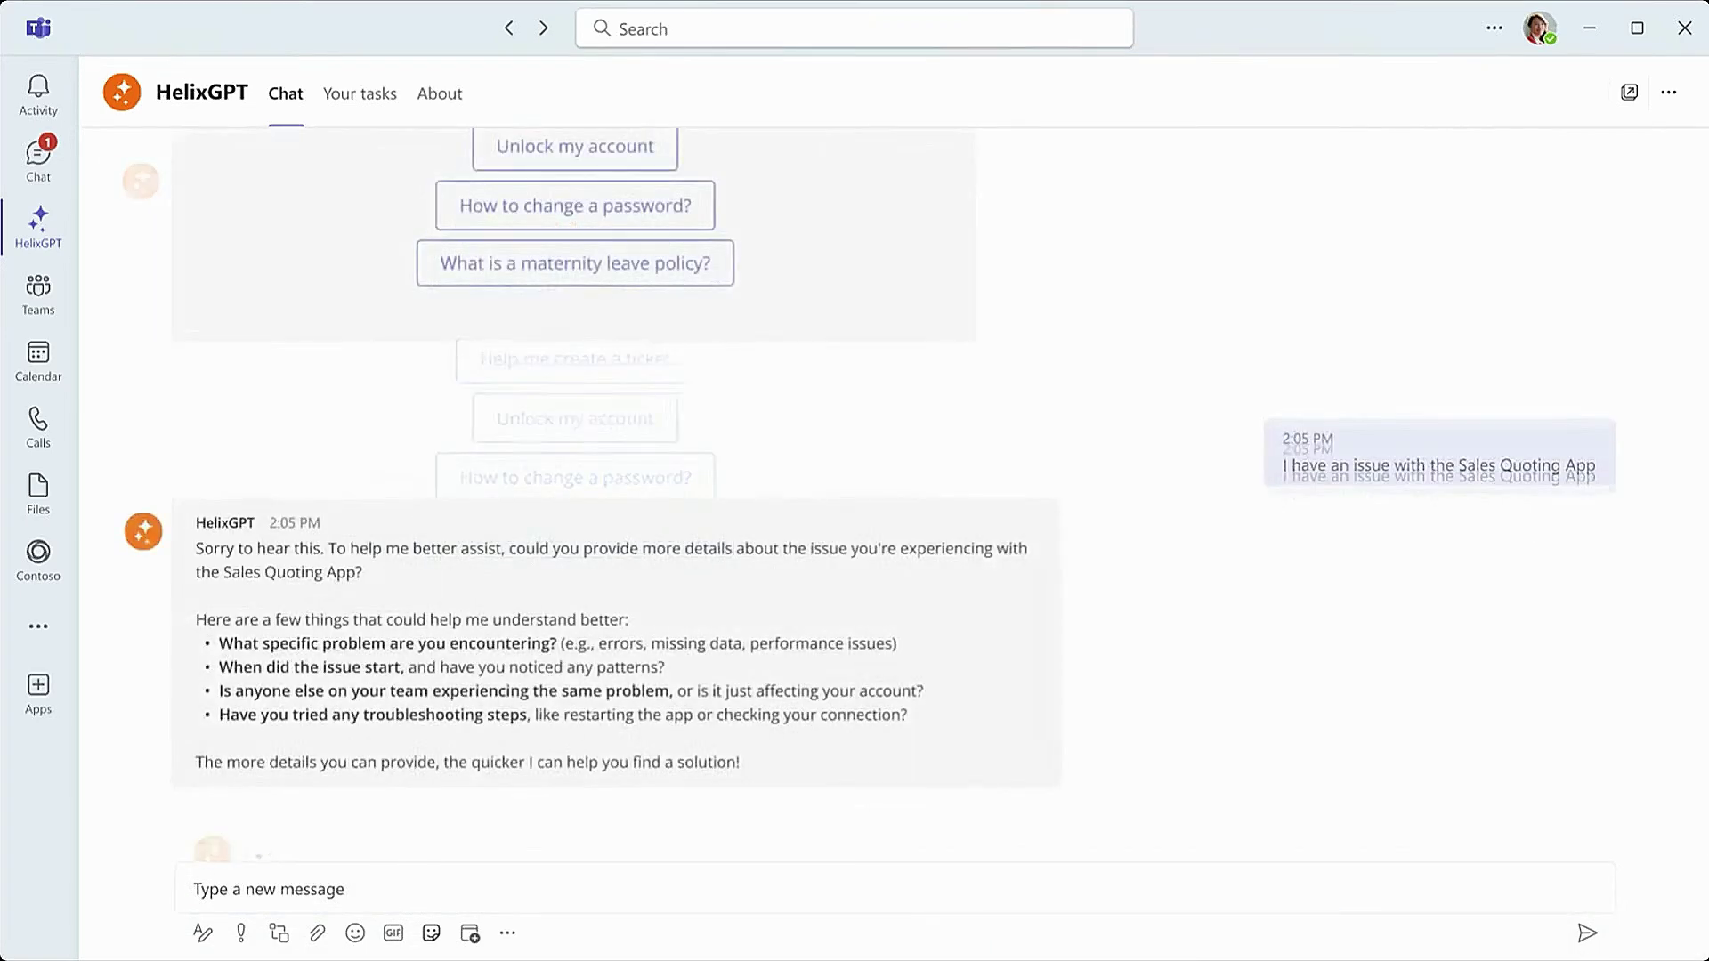
Step: Explain that revisions made in the Sales Quoting App about 2 hours ago seem lost
click(1523, 890)
text(I made some revisions in Sales Quoting App about 2 hours ago. Those revisions seem to be lost.)
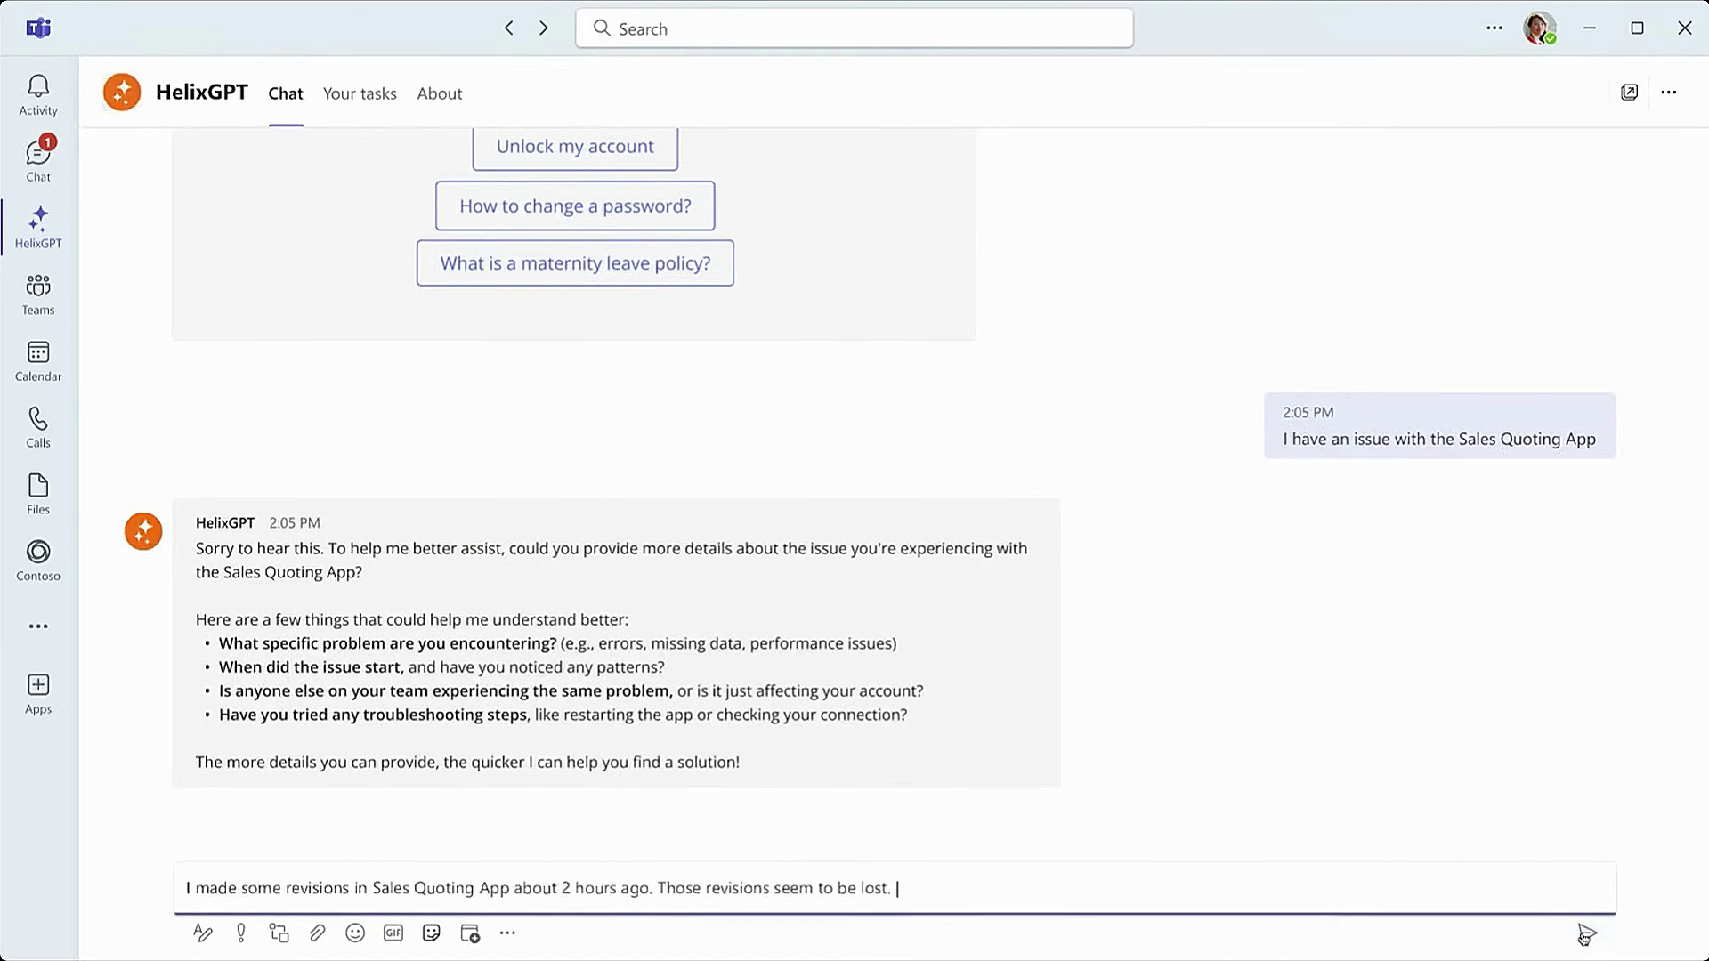
click(1586, 932)
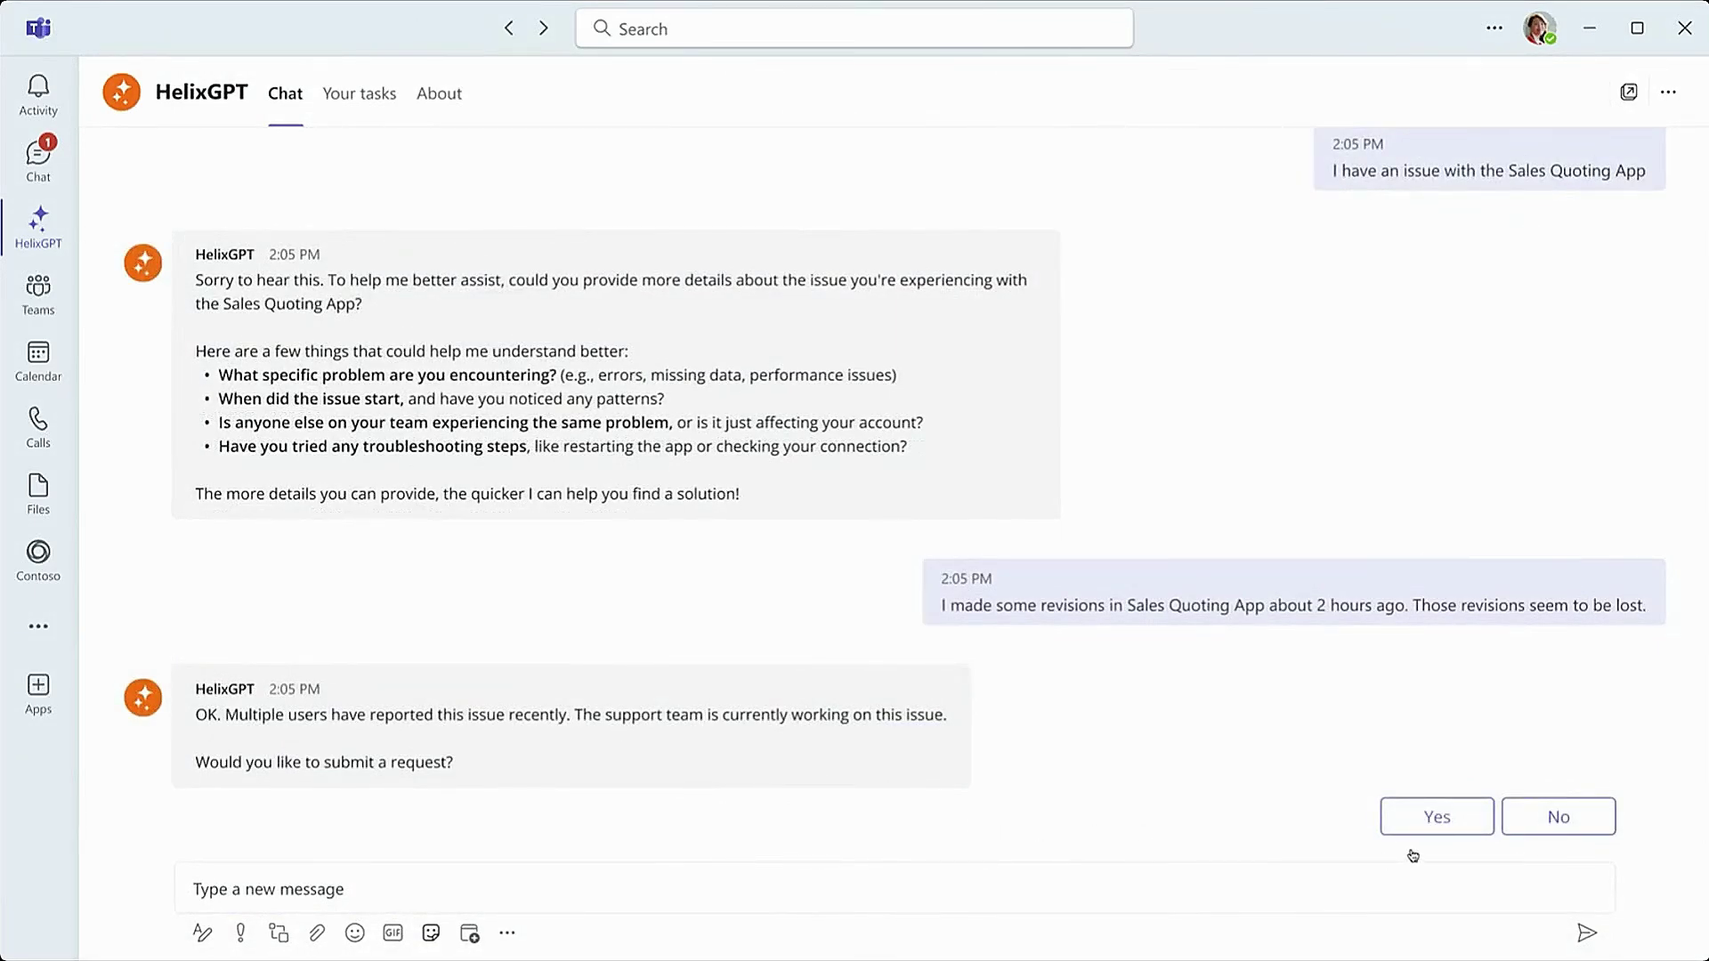
Step: Agree to a request affecting me and my team, resolution needed now, and confirm the summary
click(1419, 815)
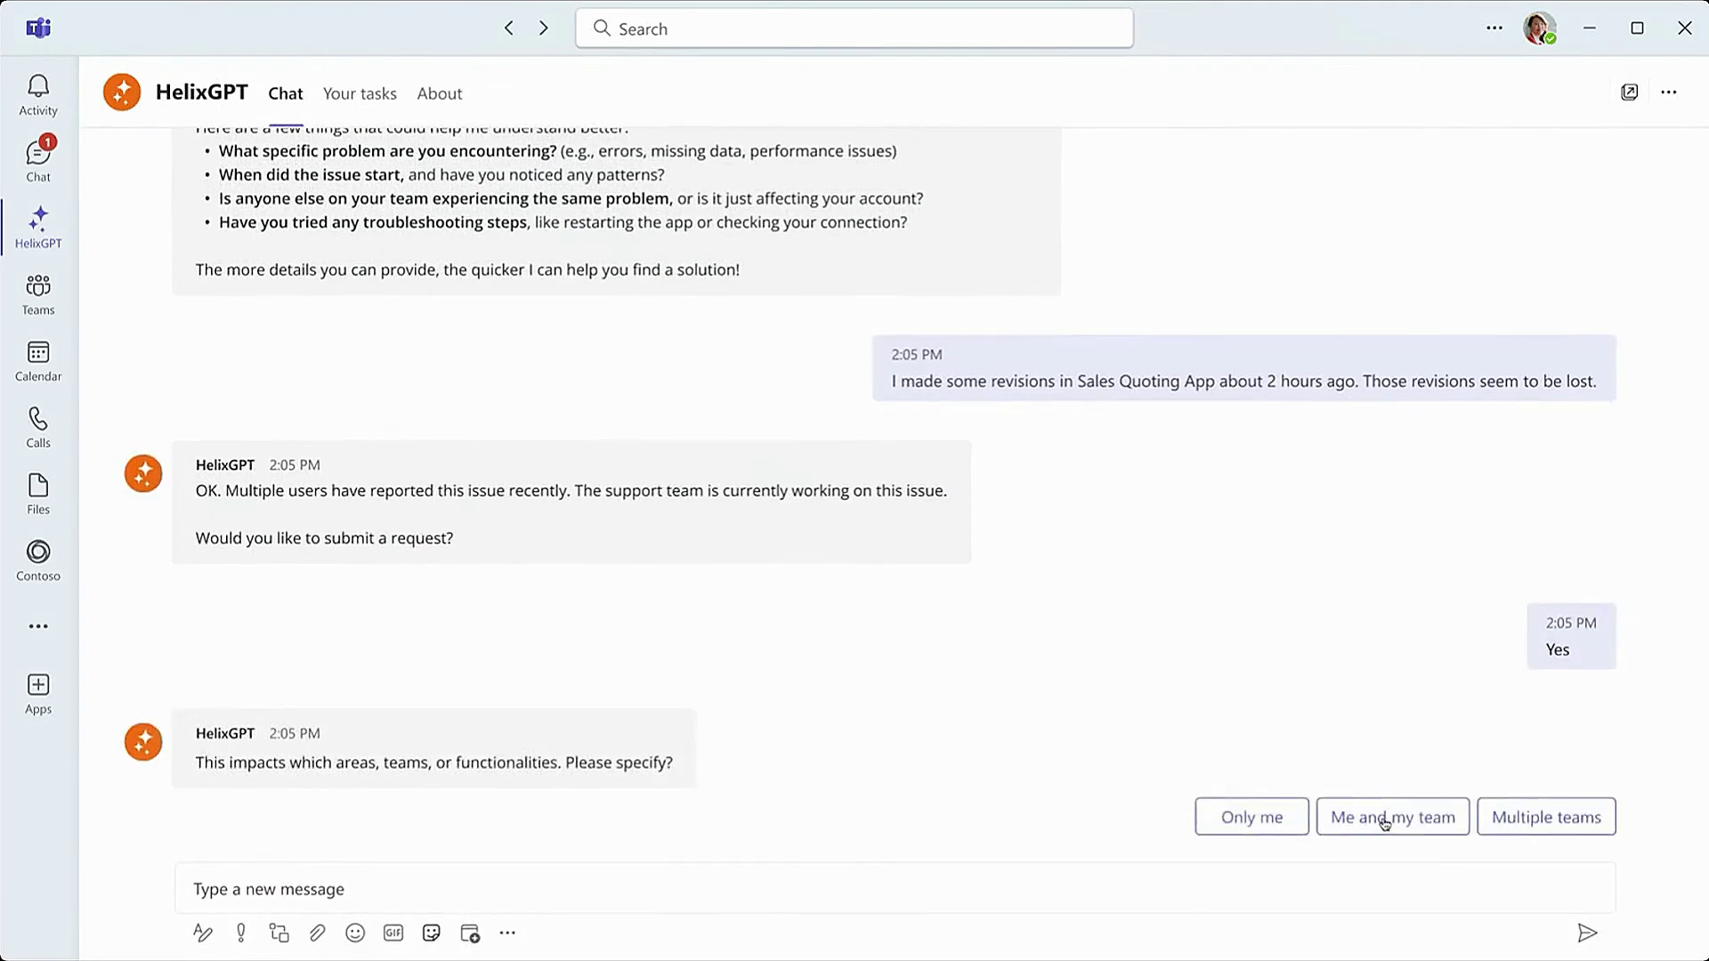
click(1386, 820)
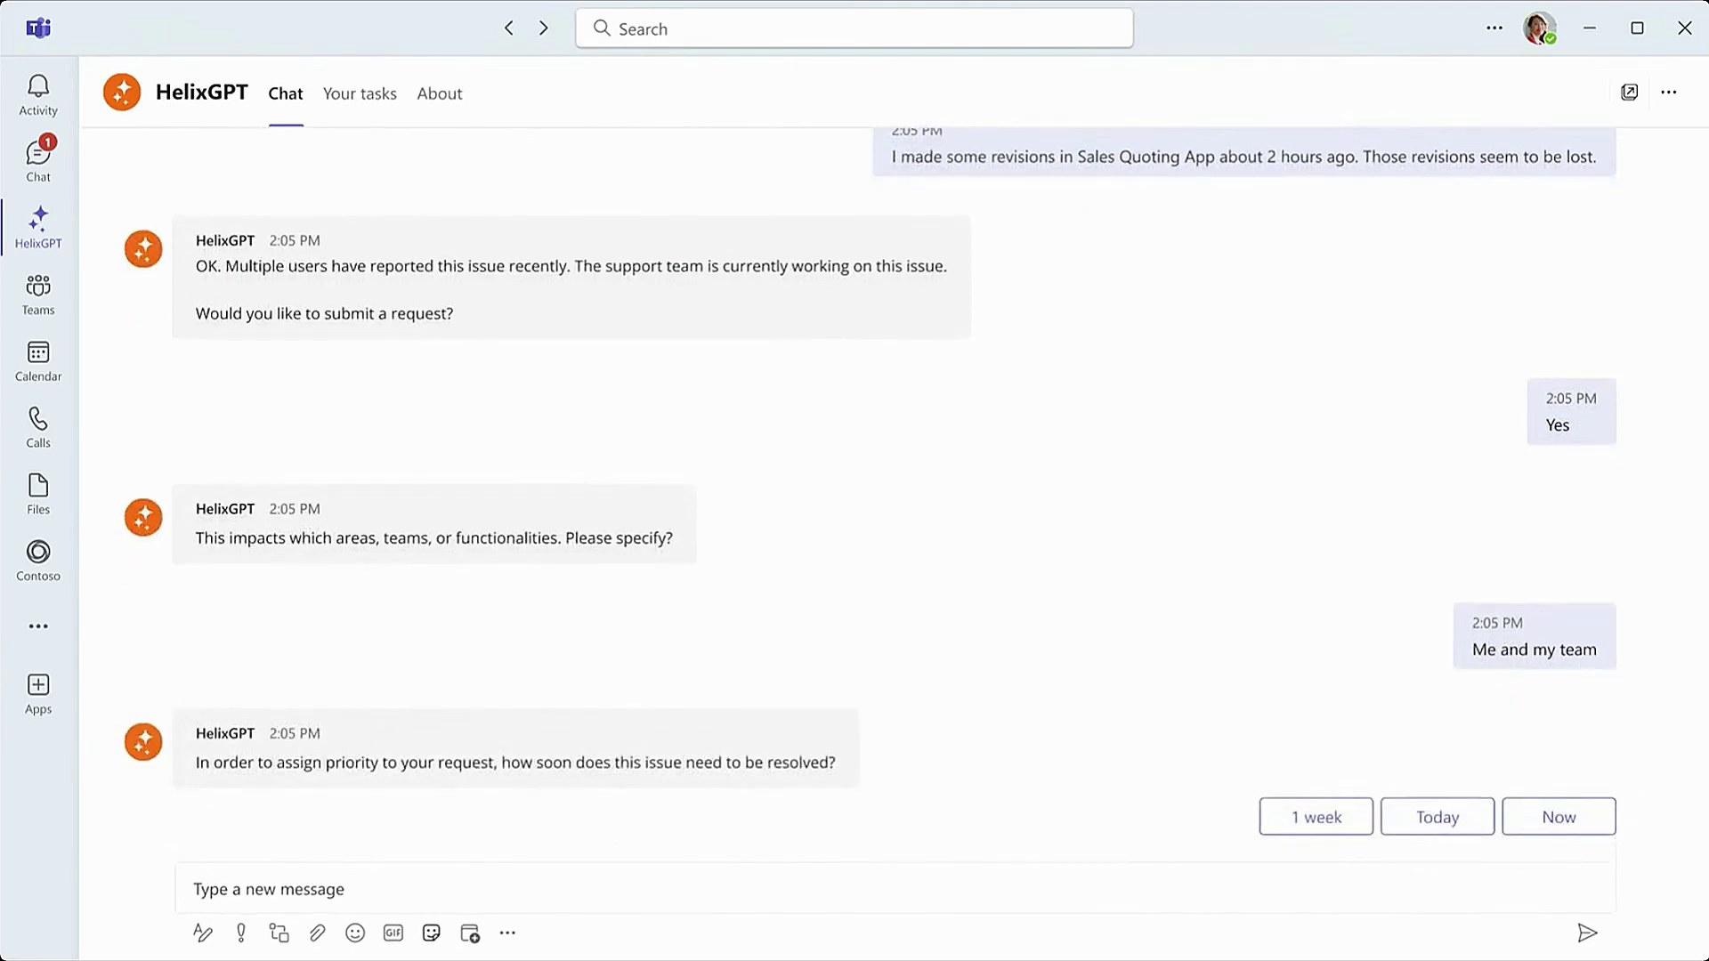
click(1549, 837)
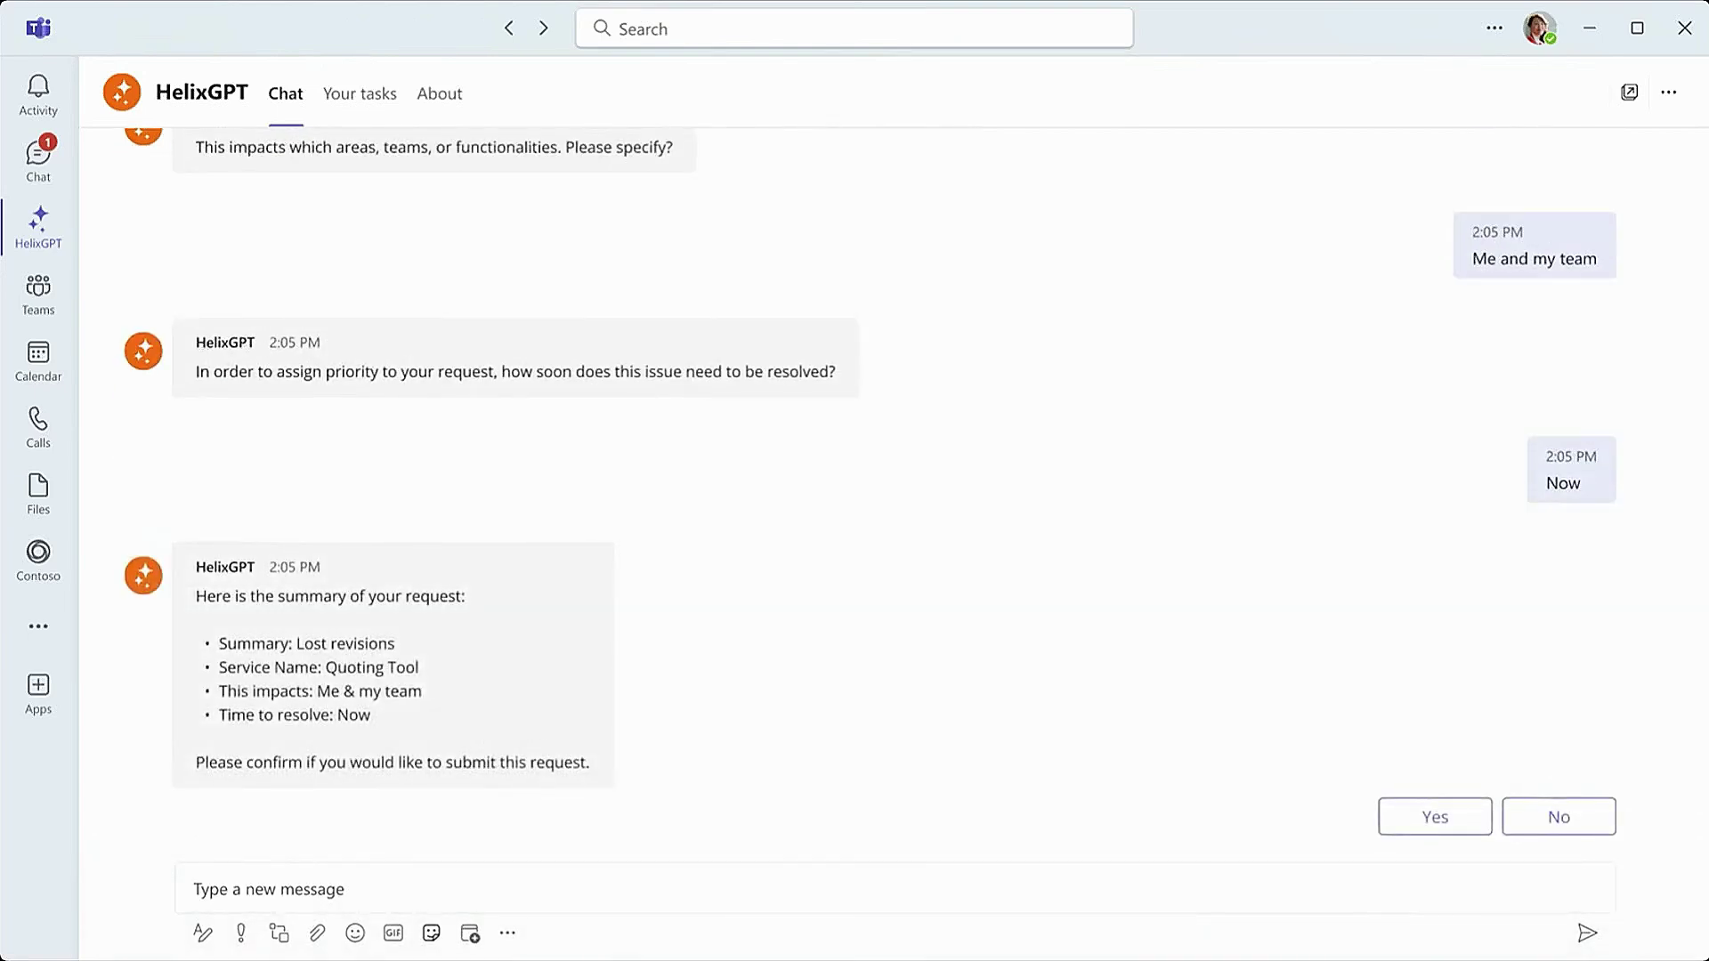
click(1402, 808)
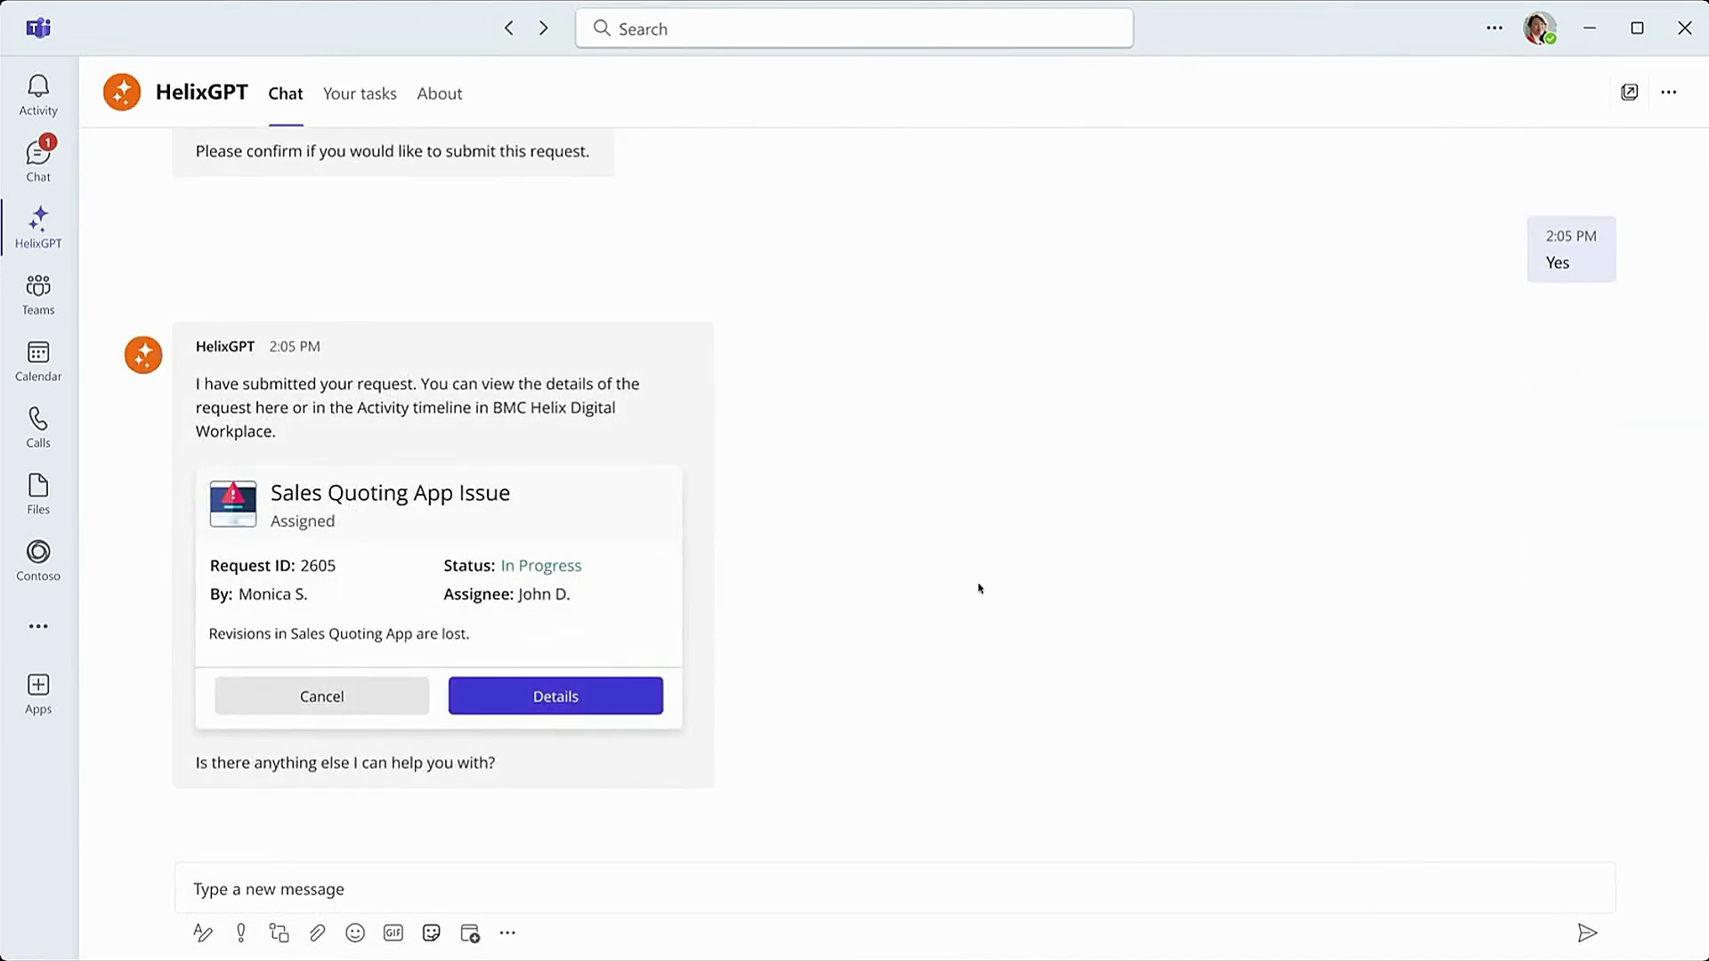
Step: View the request card's details, then open the Sales-Quoting App (Critical) chat from the notification
click(497, 705)
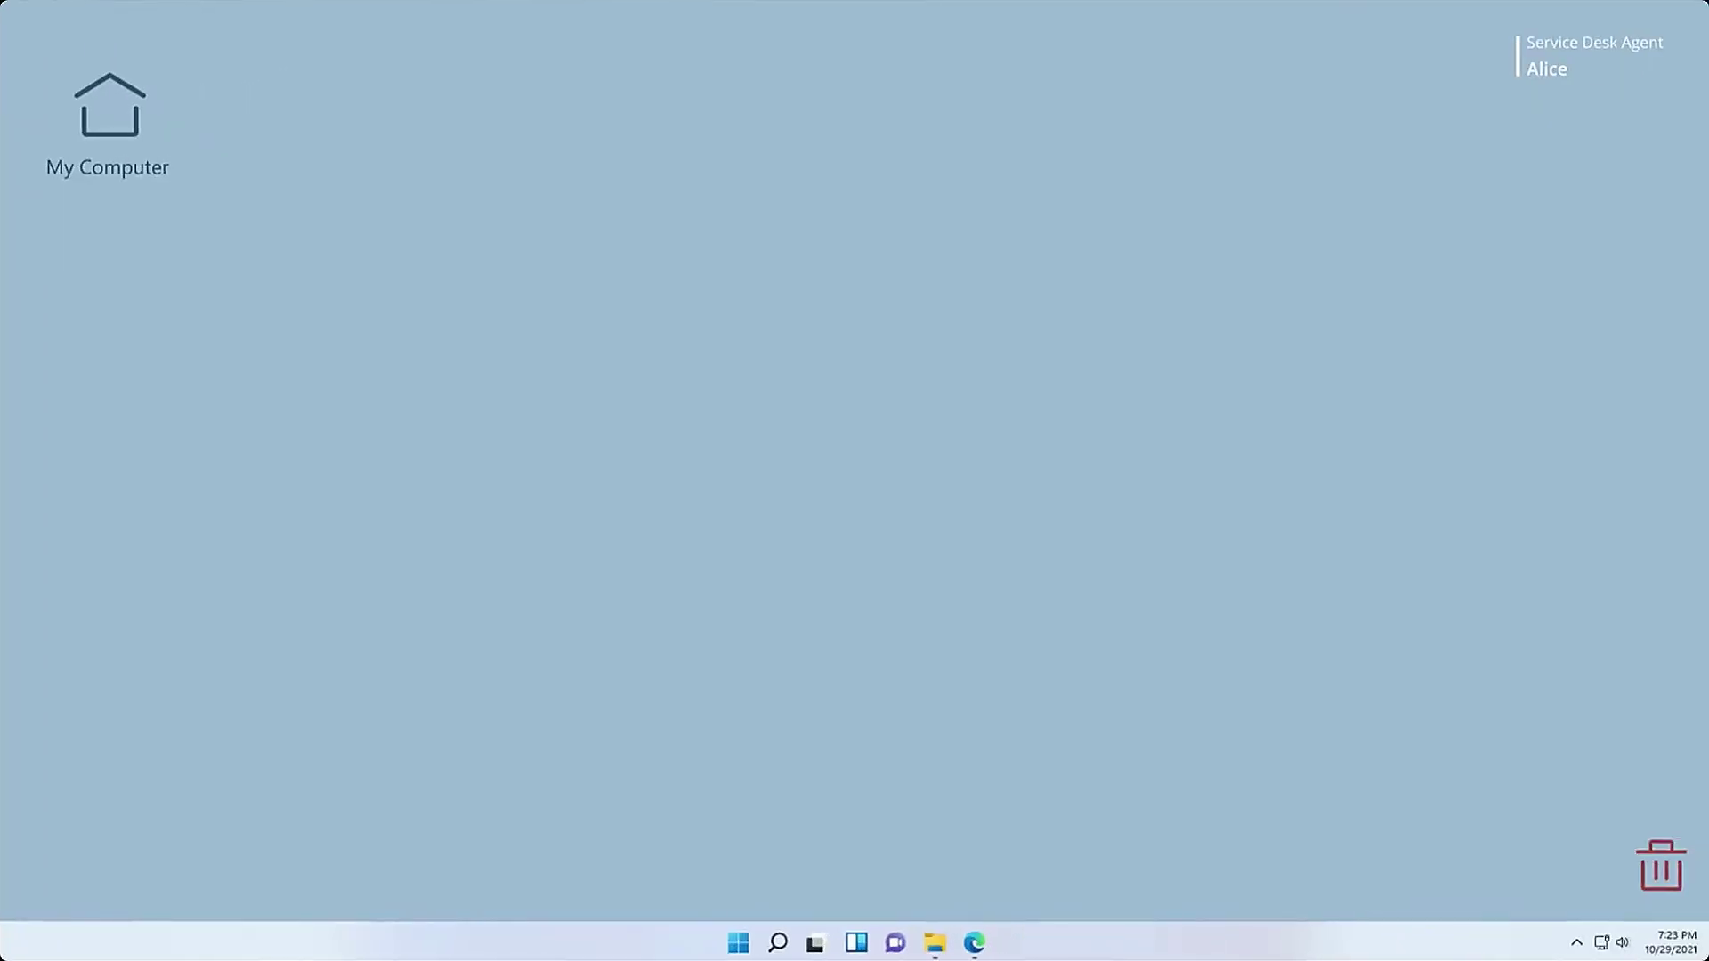
click(1465, 829)
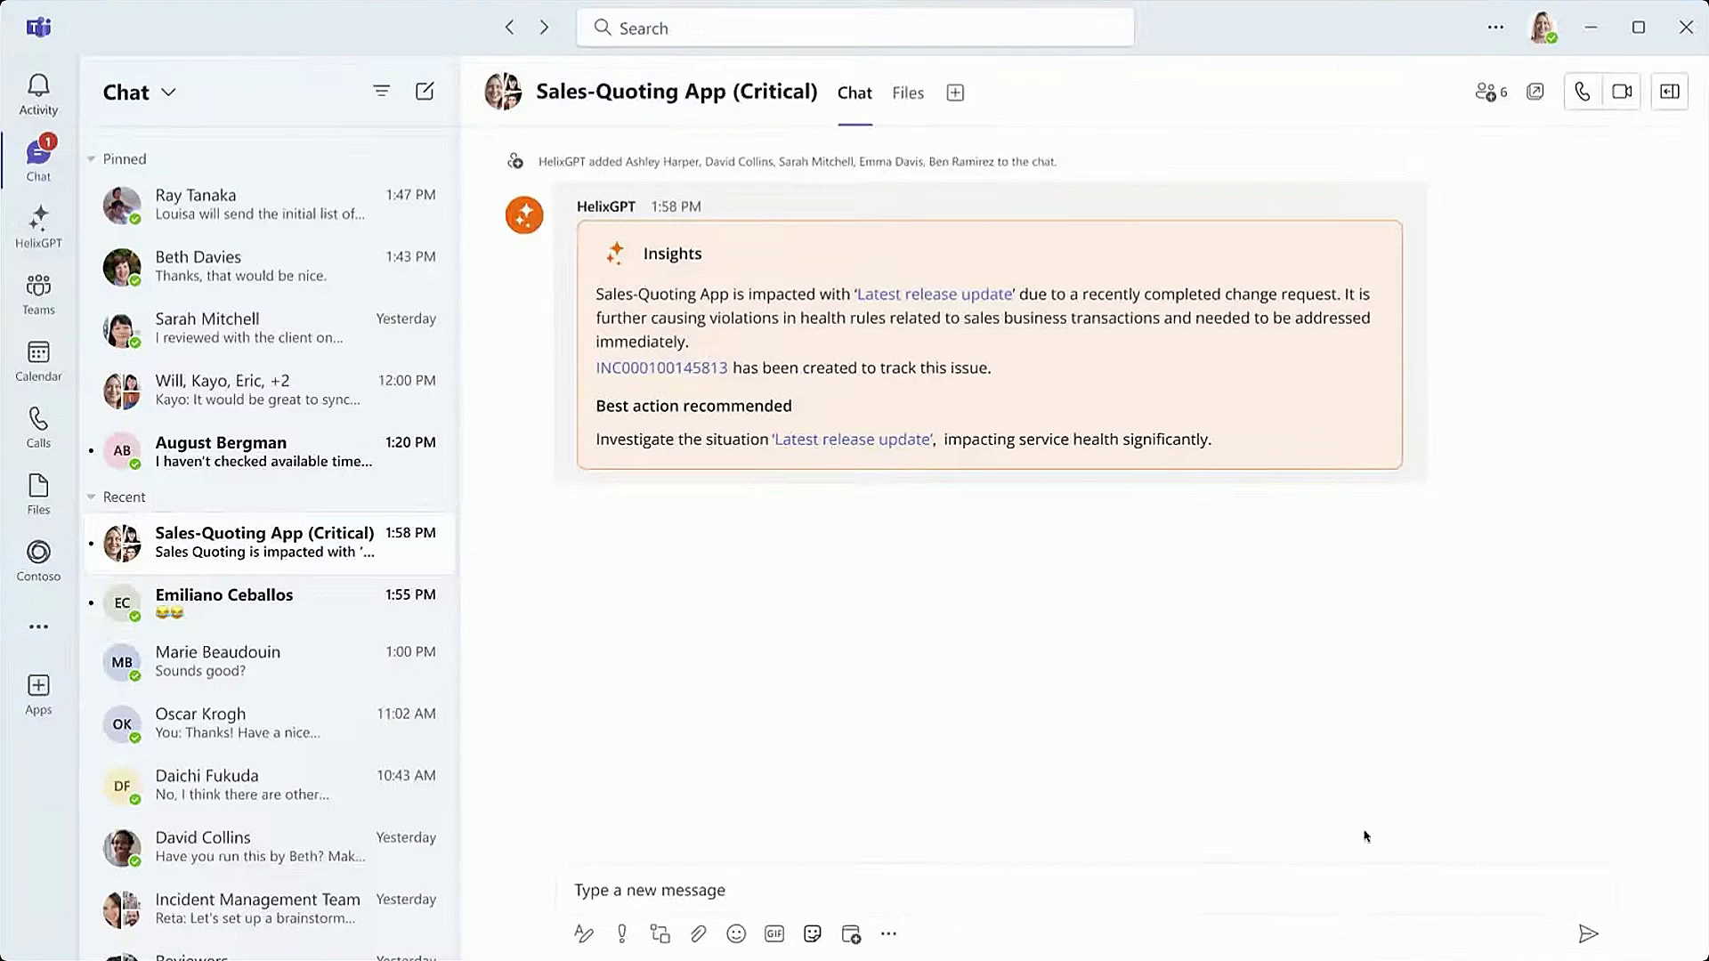
click(1290, 908)
text(Everyone, I'm Alice, the Major Incident Manager. Team, this is a critical issue on Sales-Quoting App. Need you to triage and remediate it.)
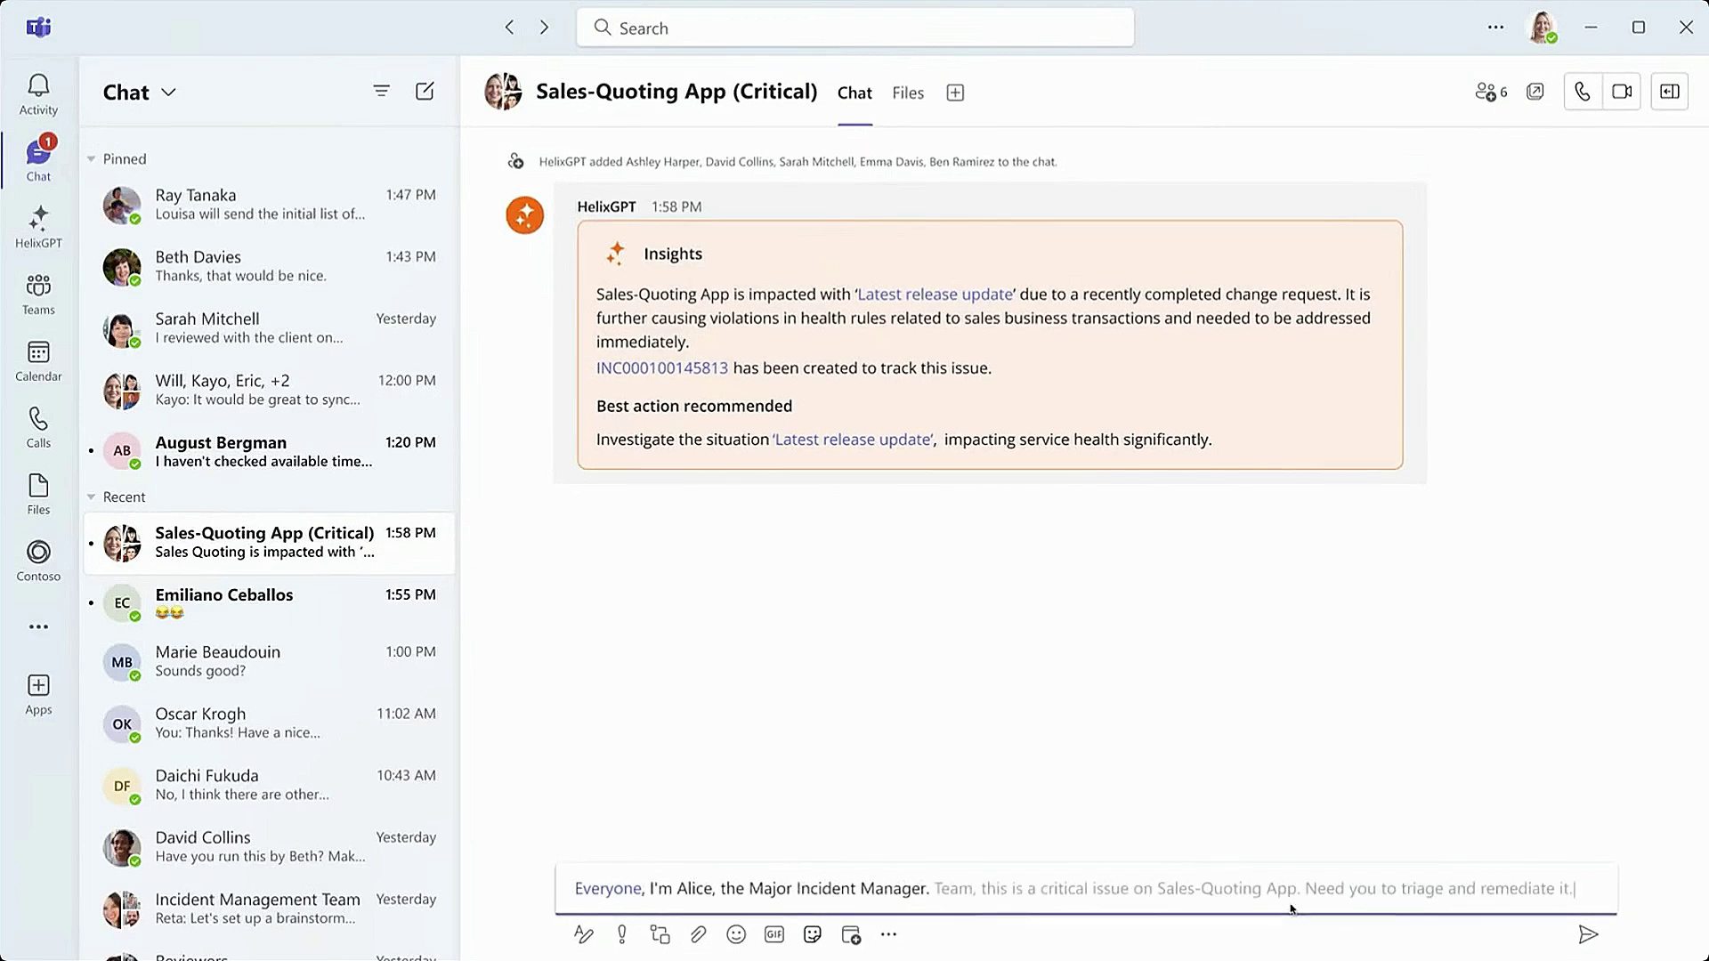
key(Tab)
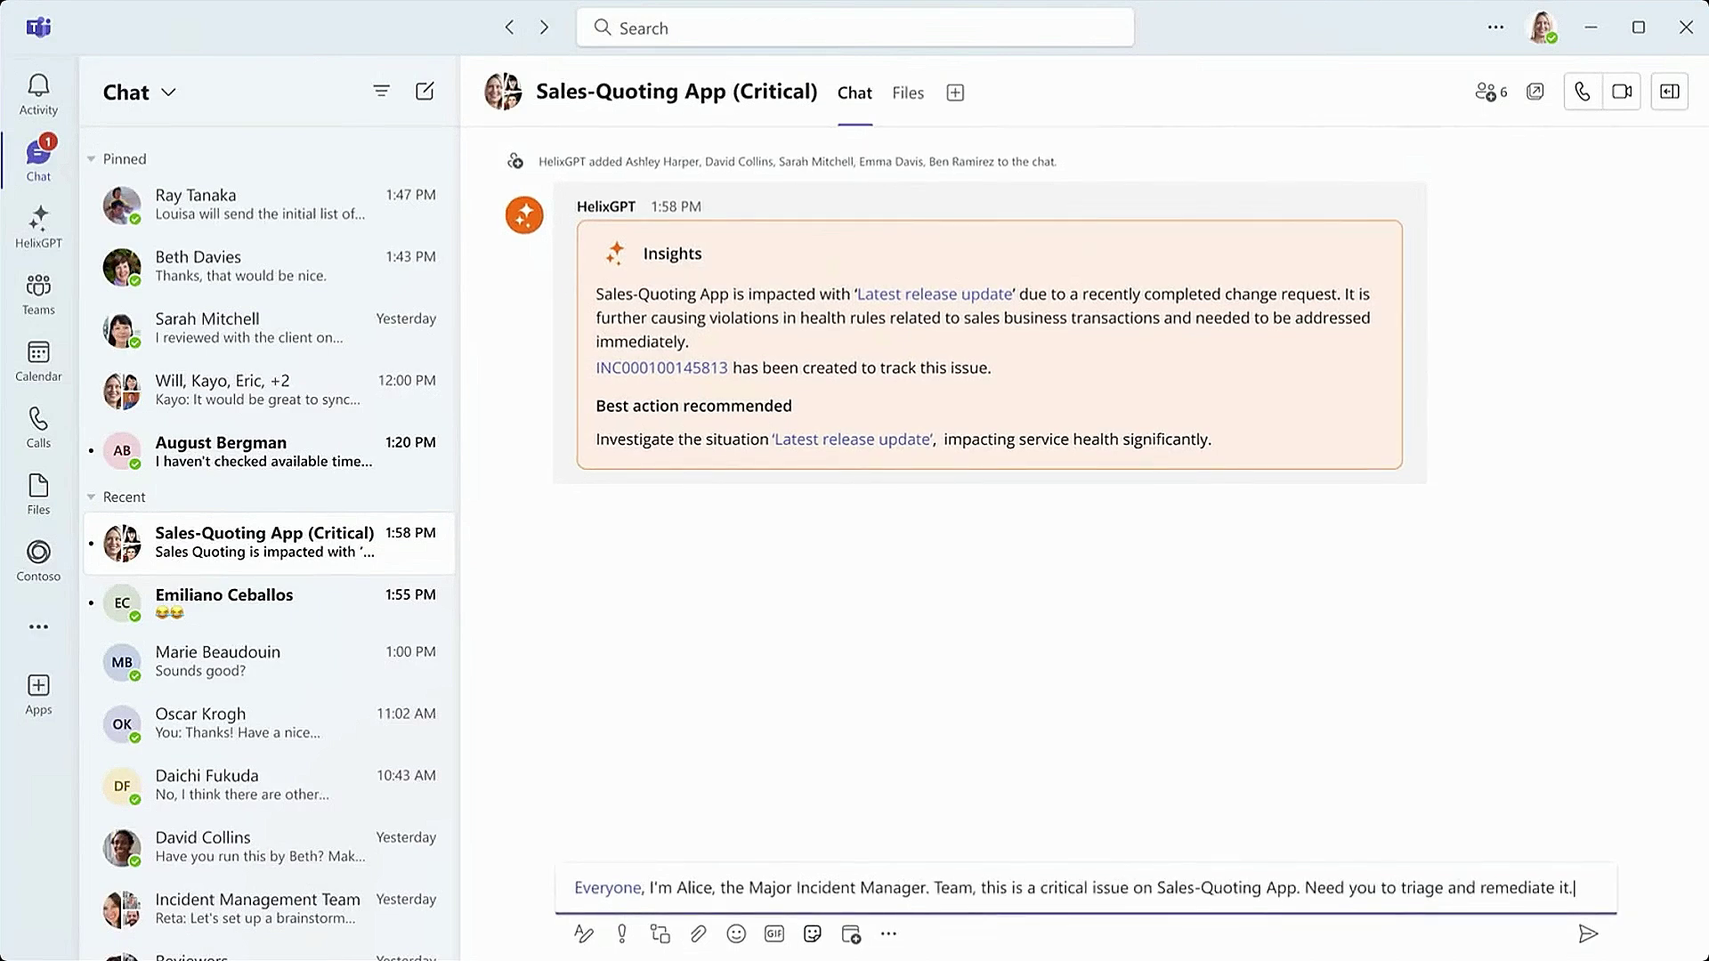
click(1588, 934)
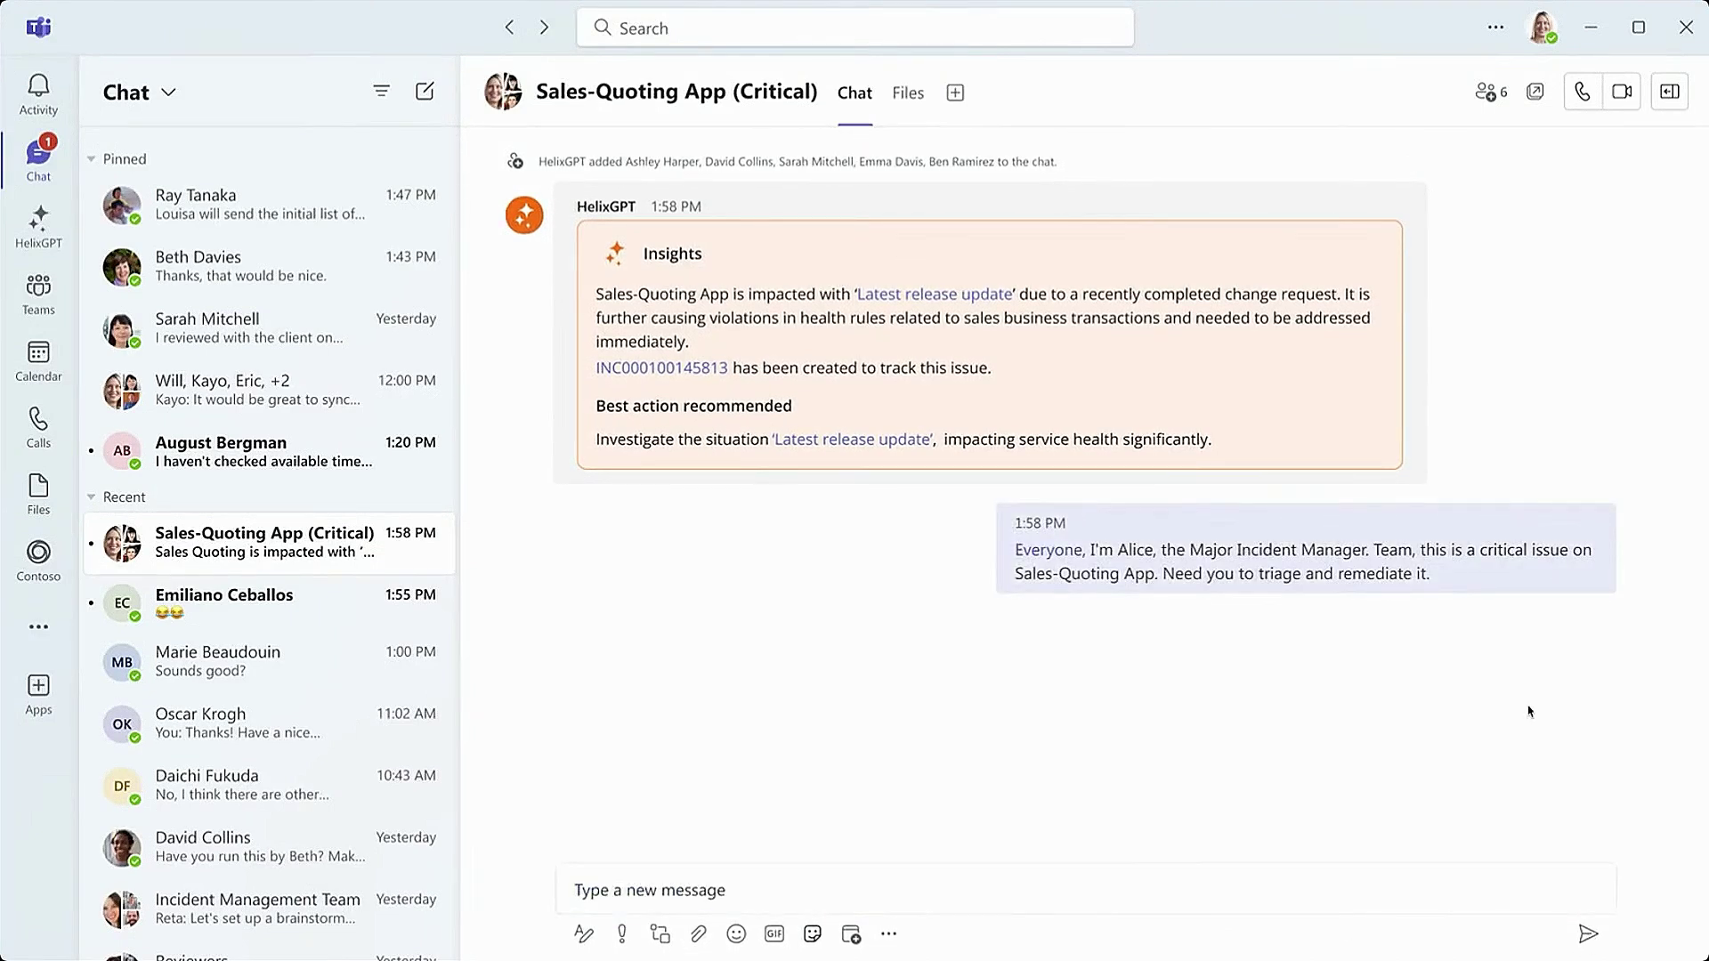
click(1433, 887)
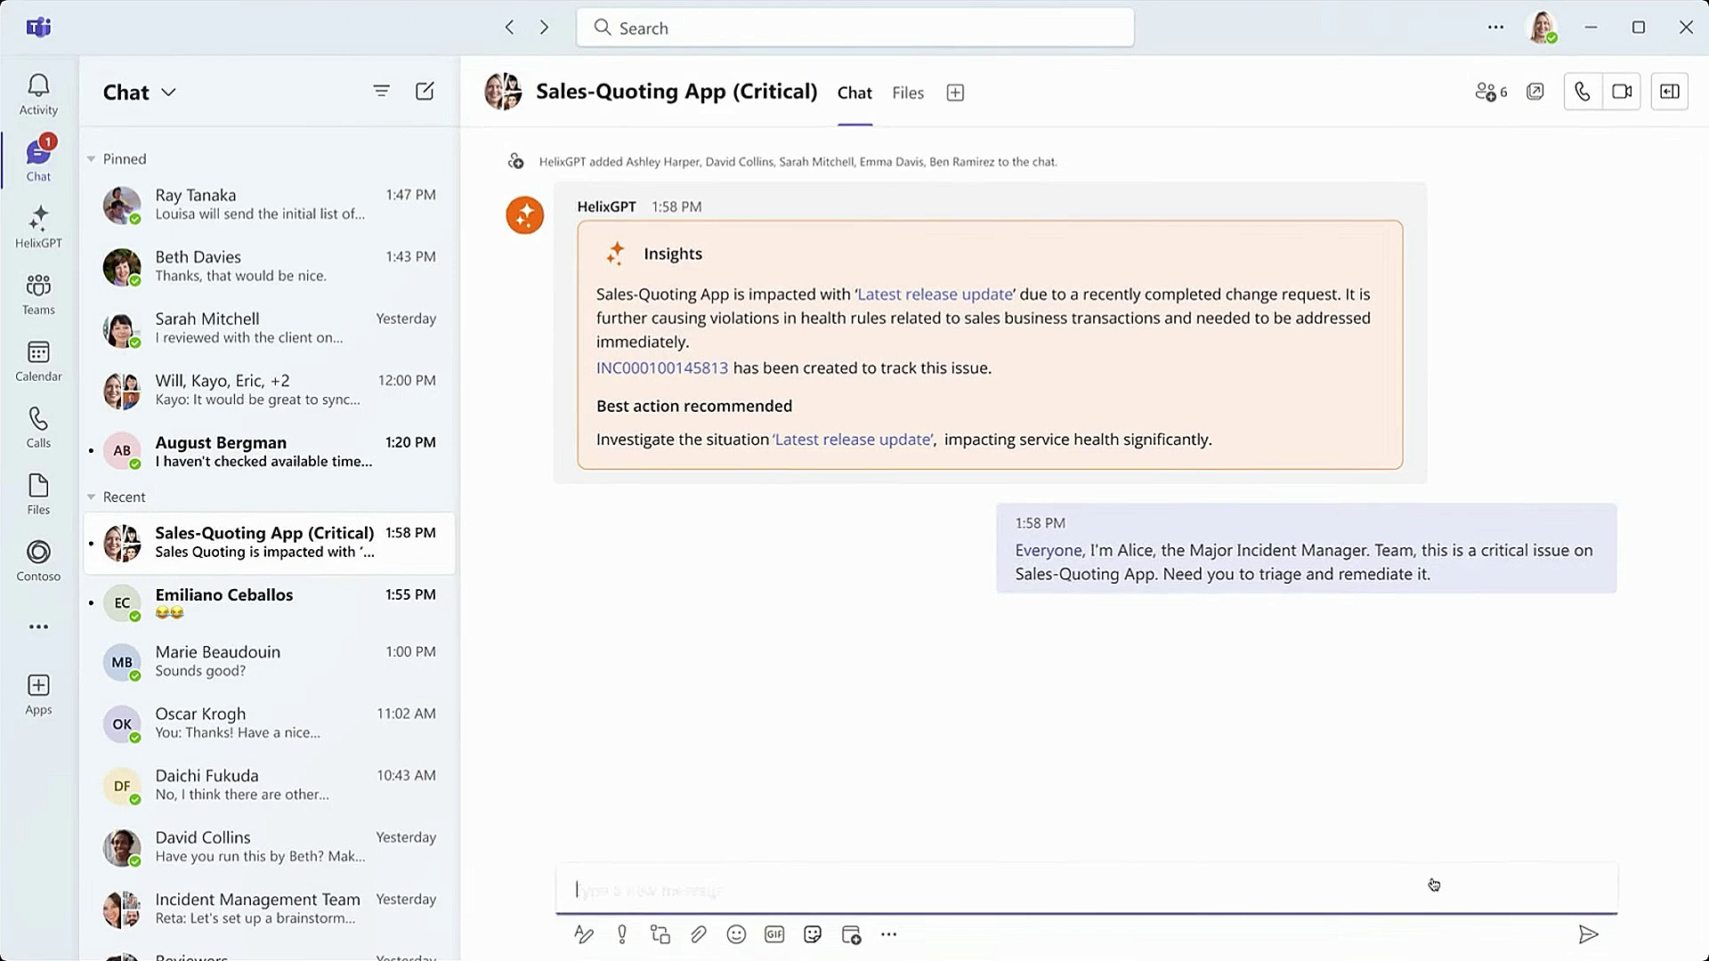
text(@Helix)
click(762, 804)
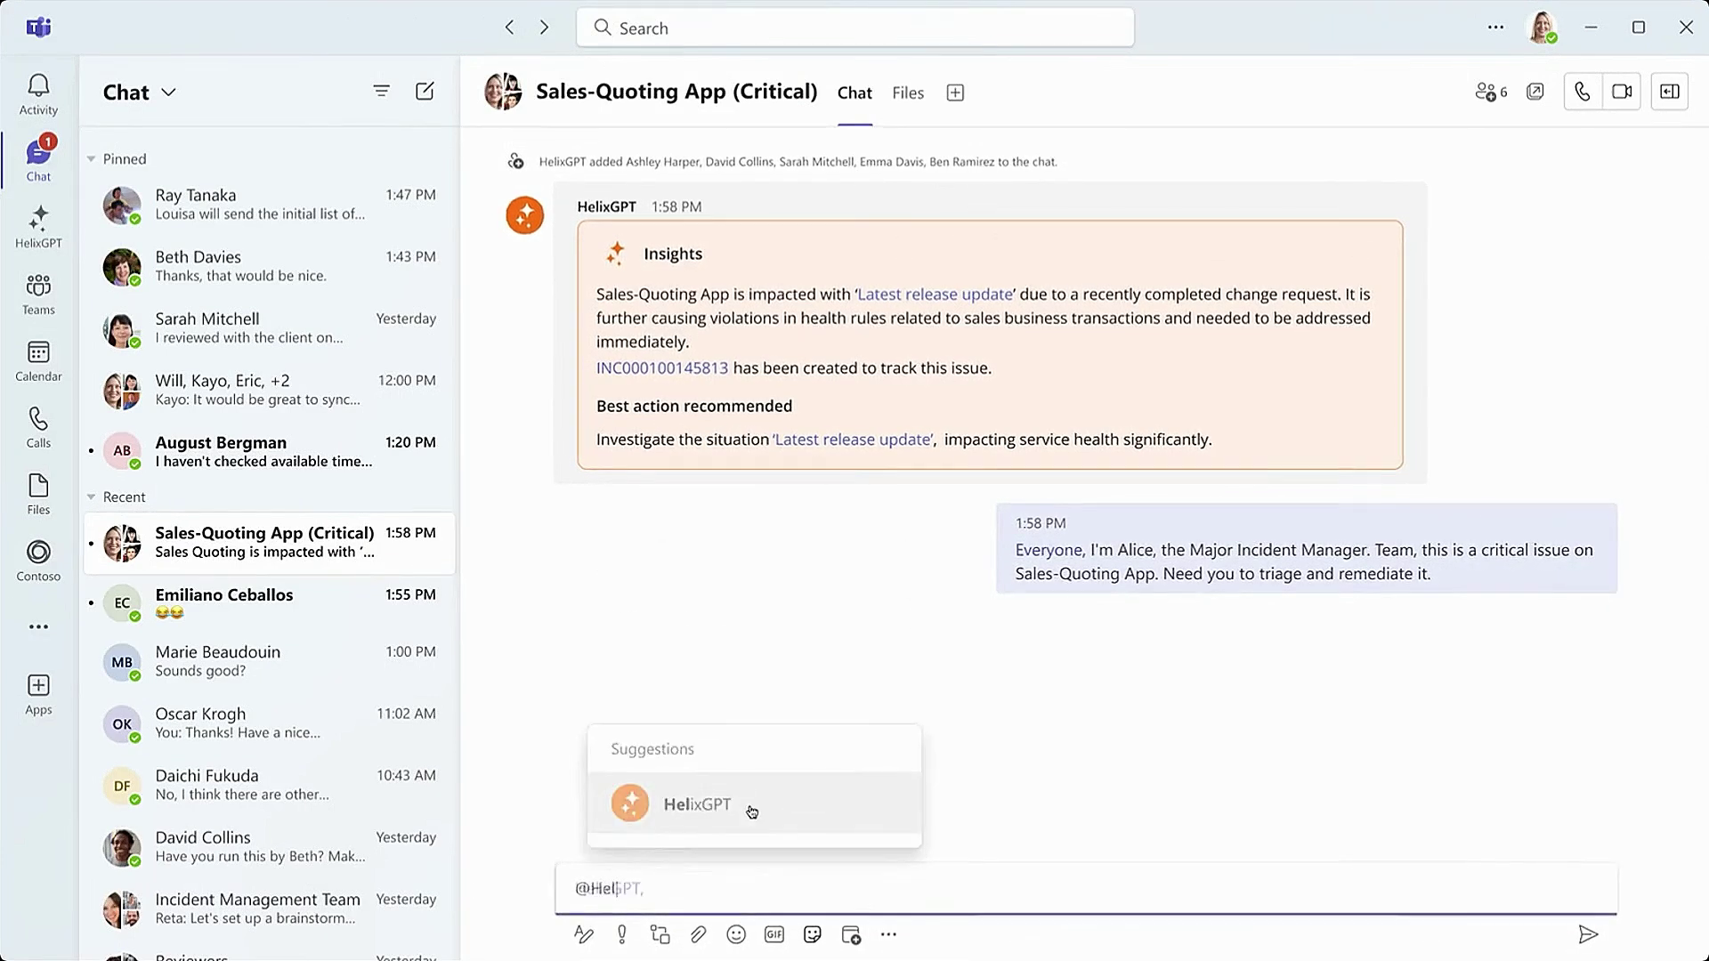
text(, can you pull in the Major Incident Details?)
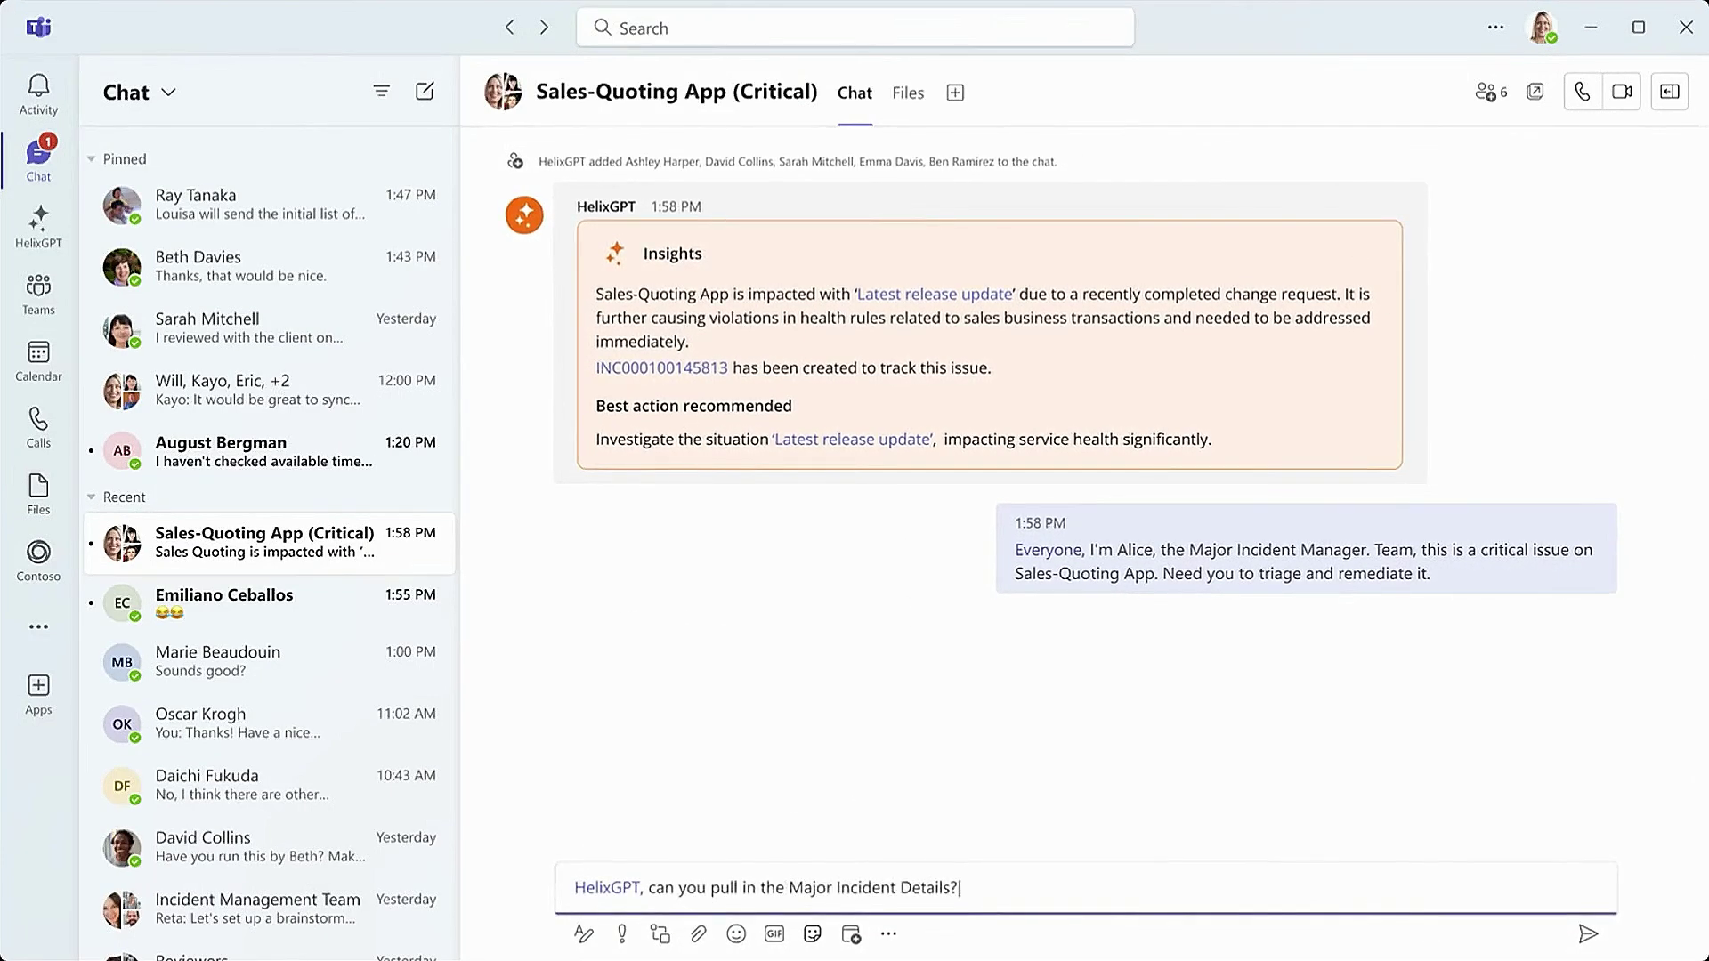
click(1587, 936)
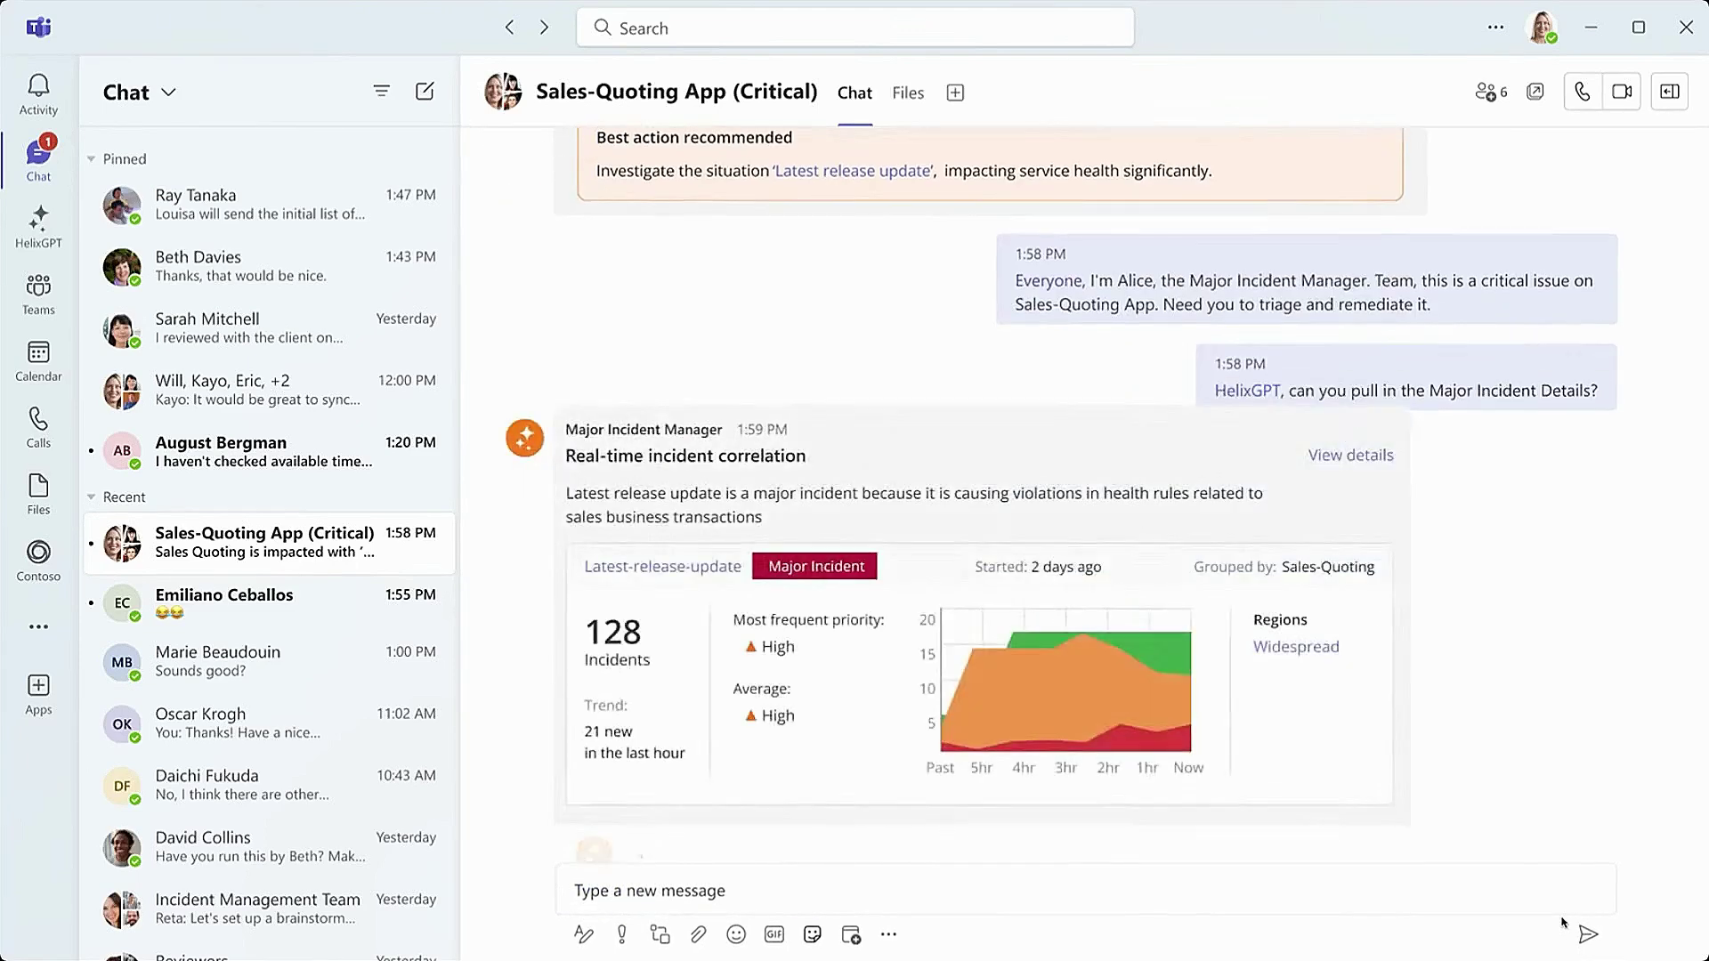
click(1436, 897)
text(@Hel)
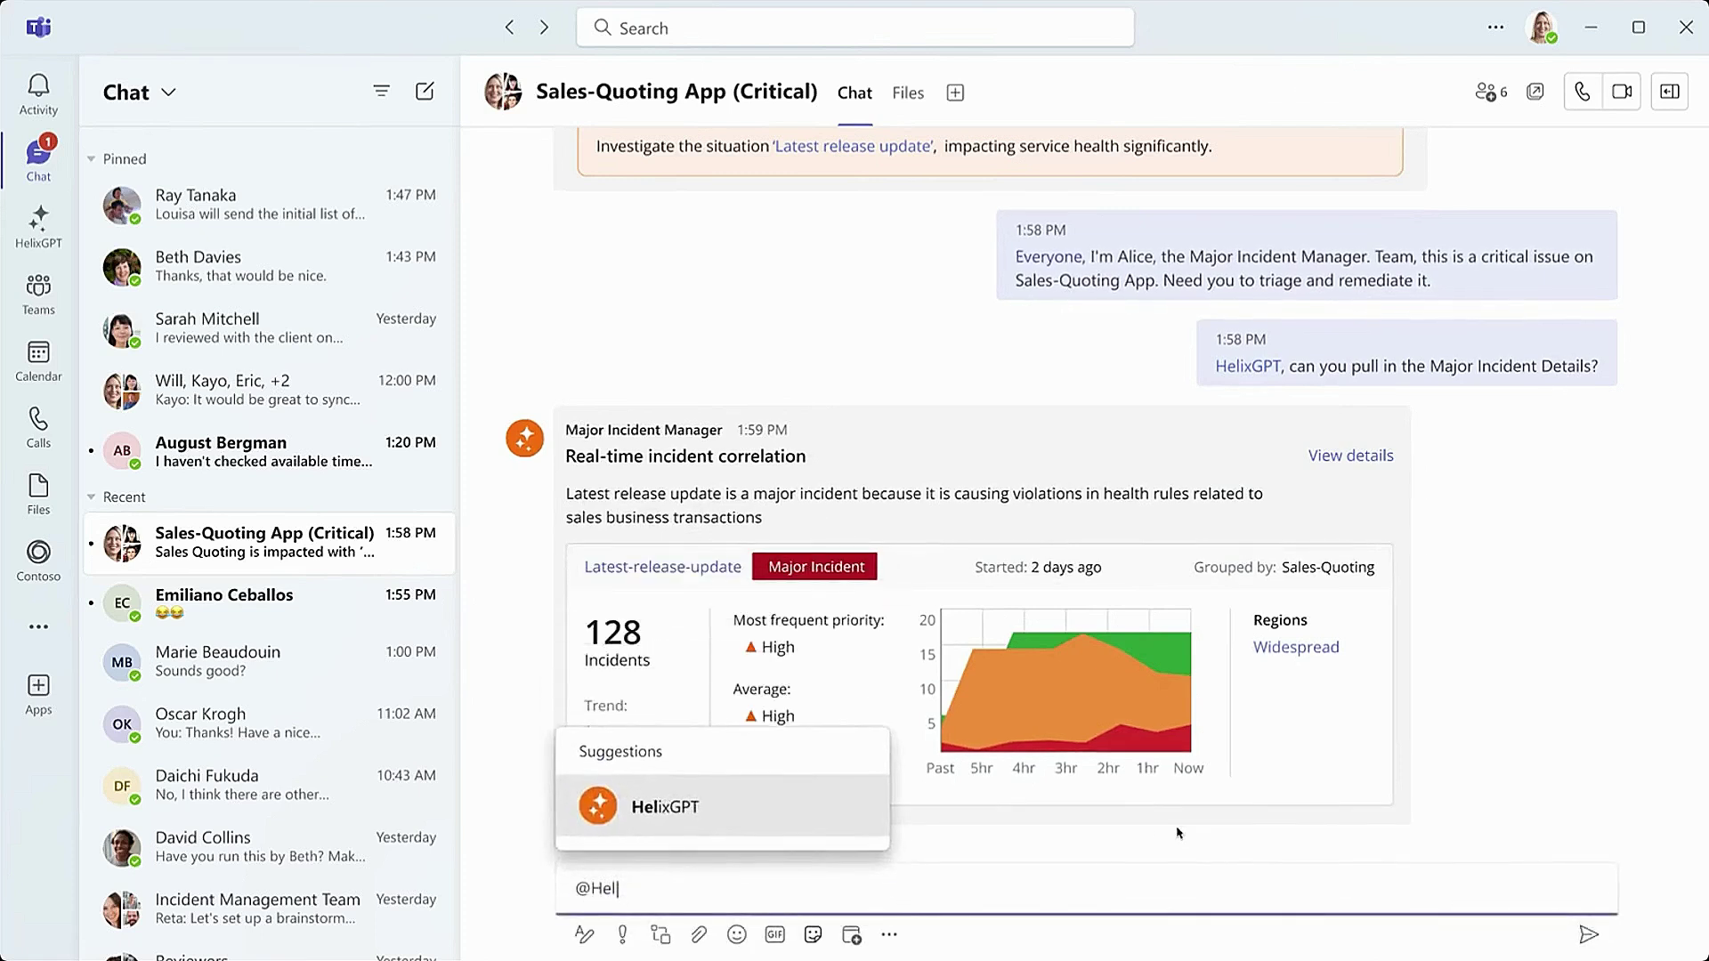
click(777, 801)
text(, Can you pull in the details of the Incident?)
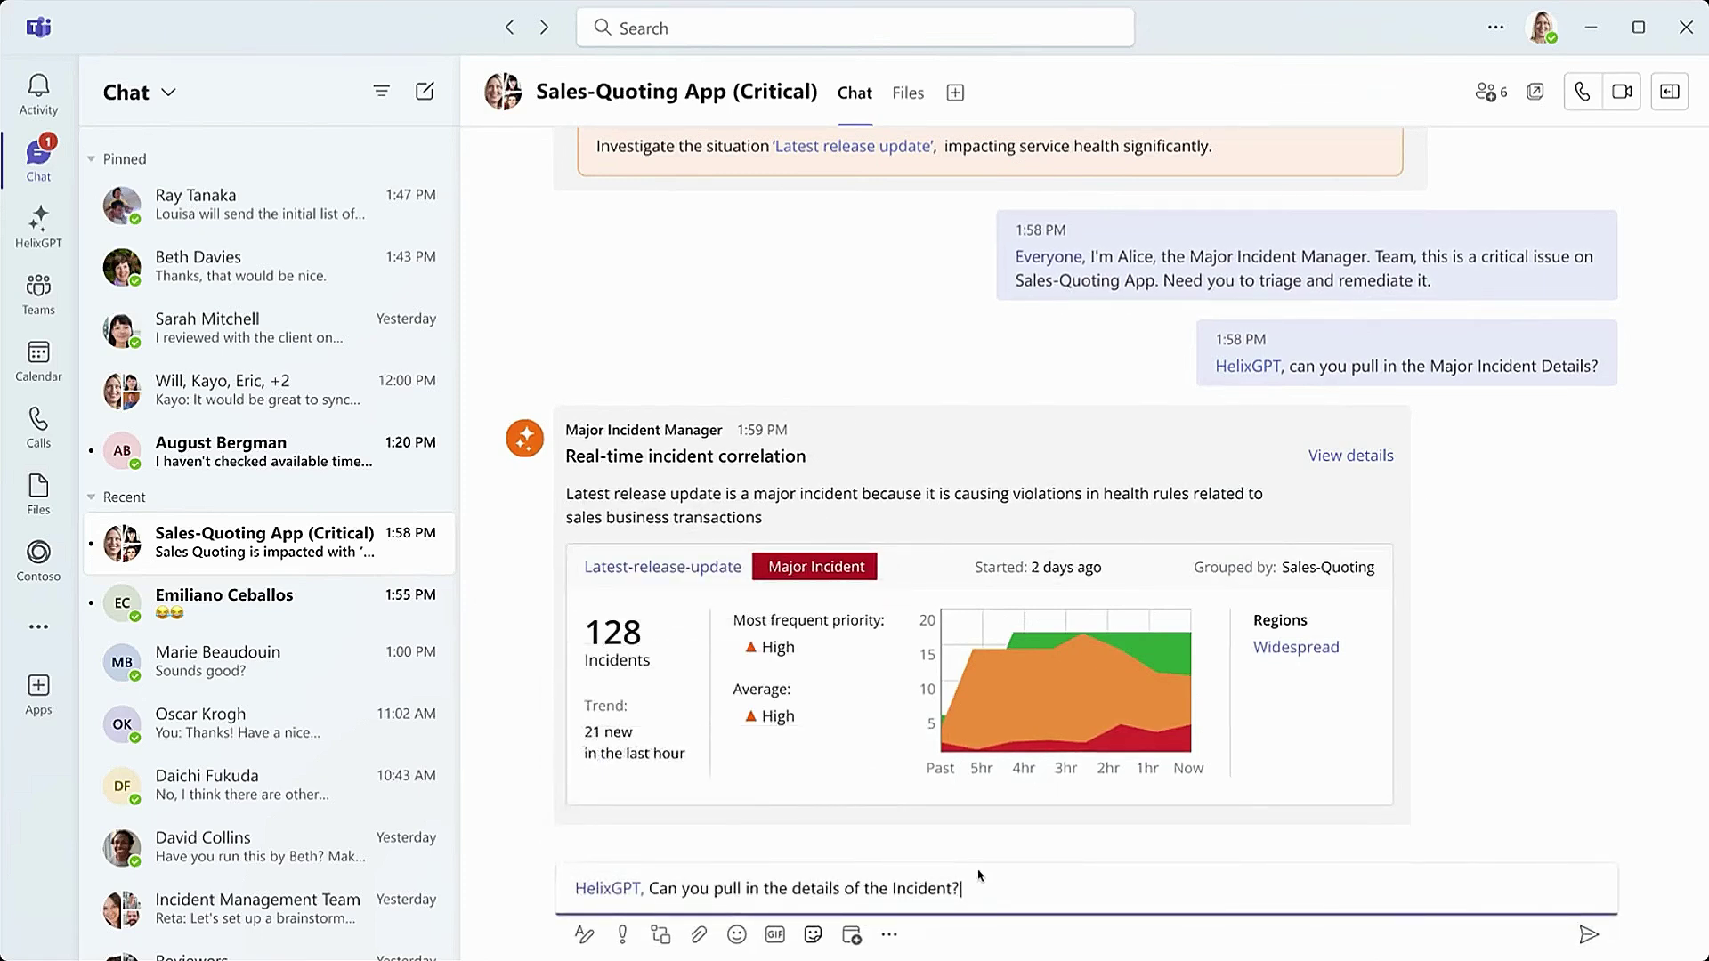
click(1585, 938)
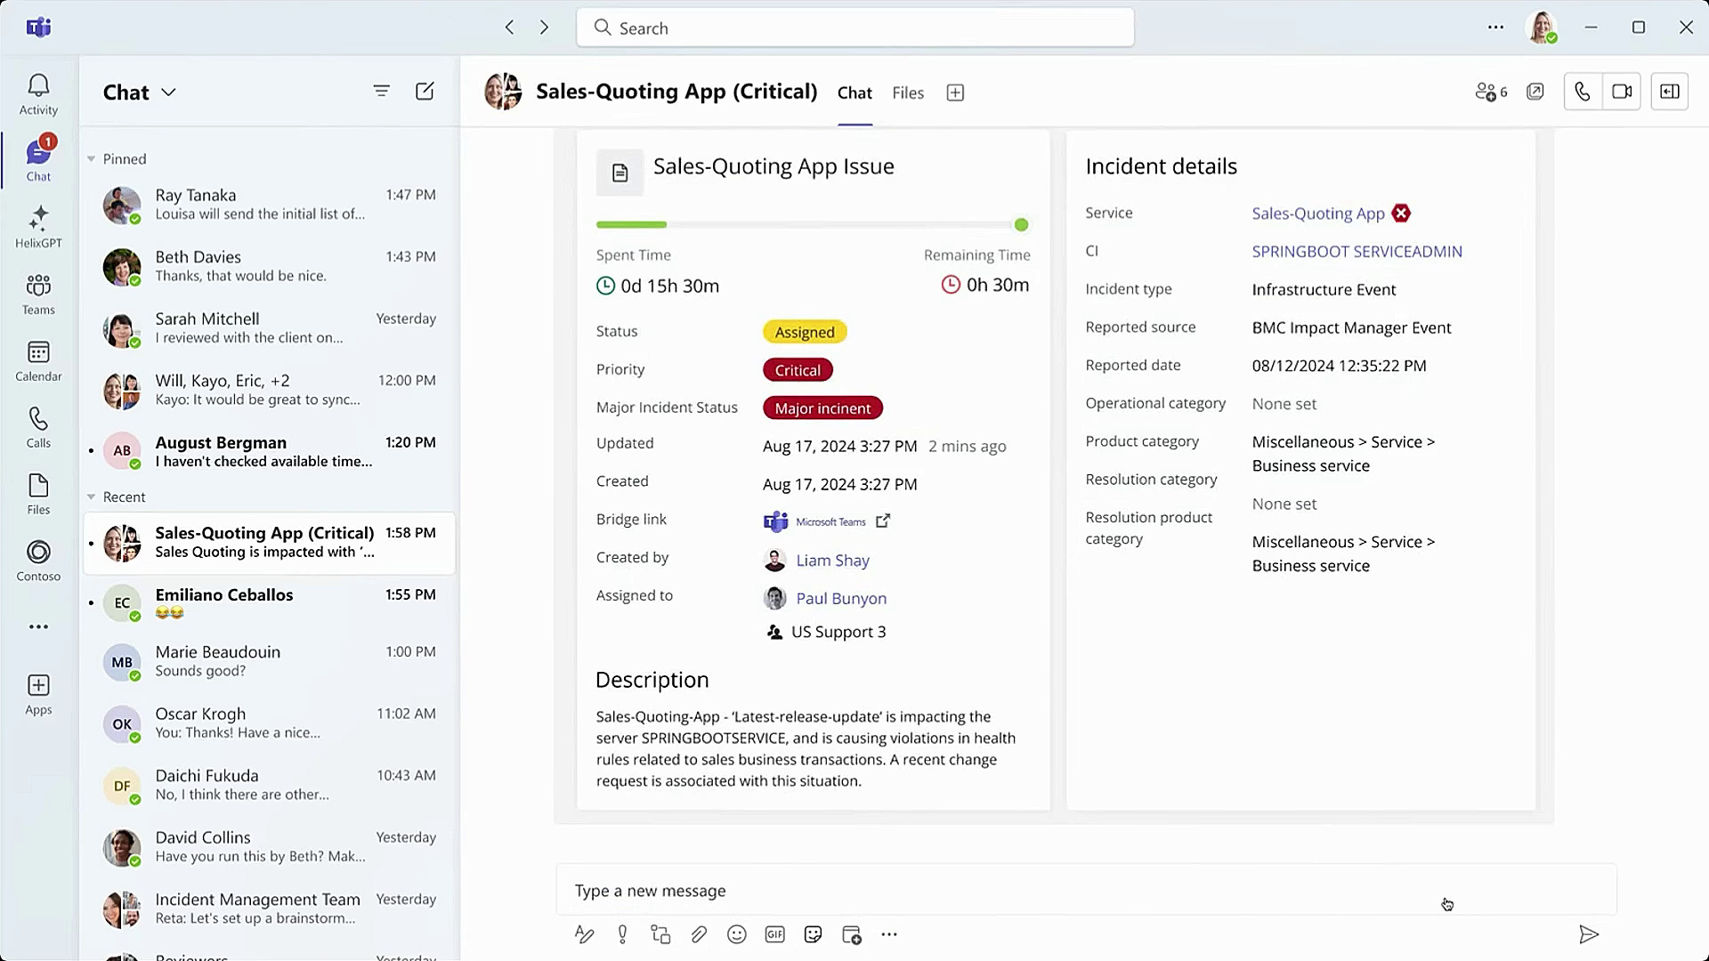
scroll(1368, 699, up, 1)
scroll(1363, 691, down, 1)
click(892, 887)
text(@Hel)
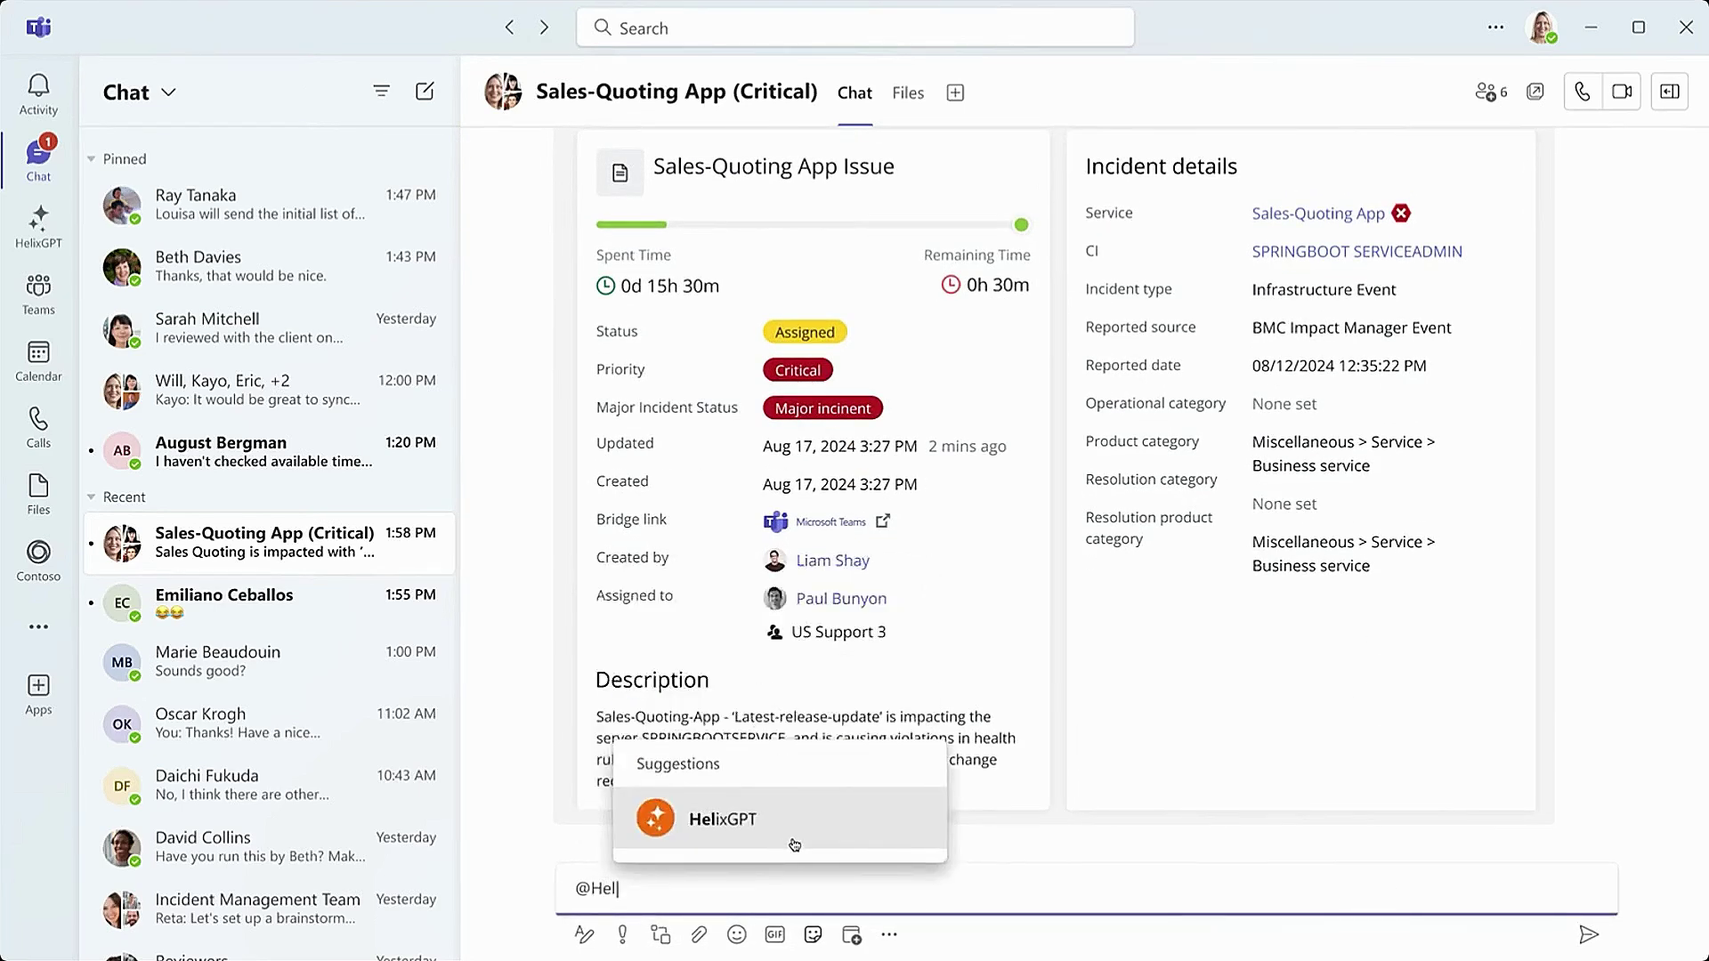
click(783, 845)
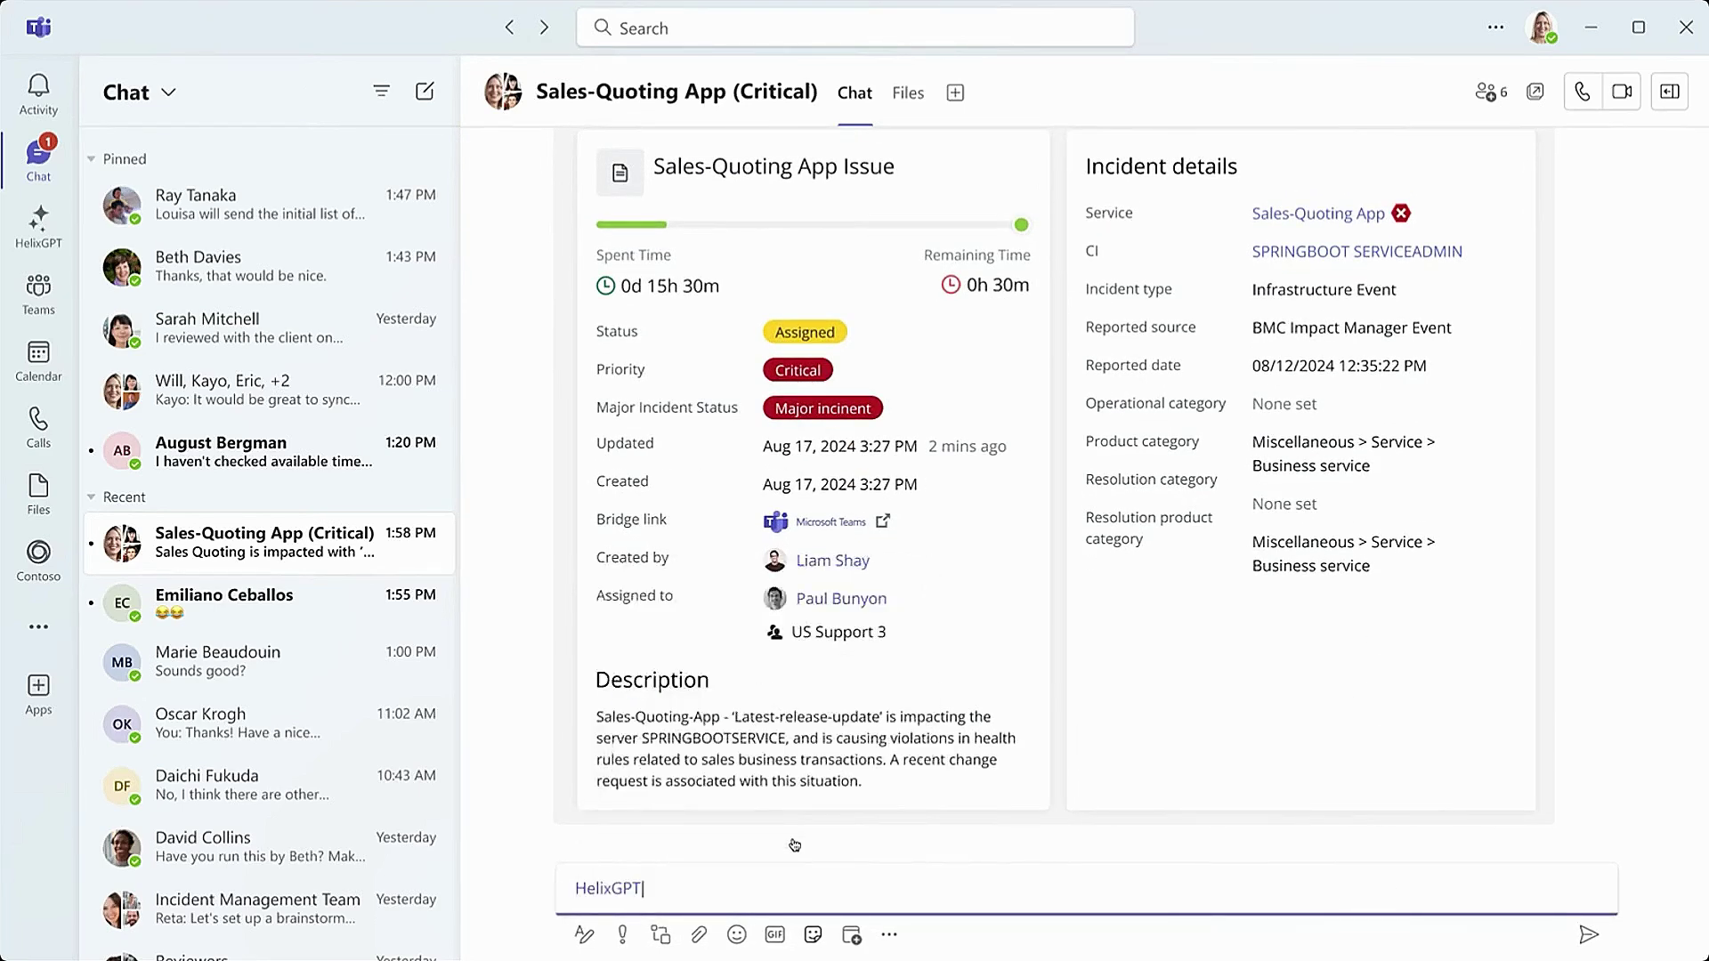
text(, What is causing this situation?)
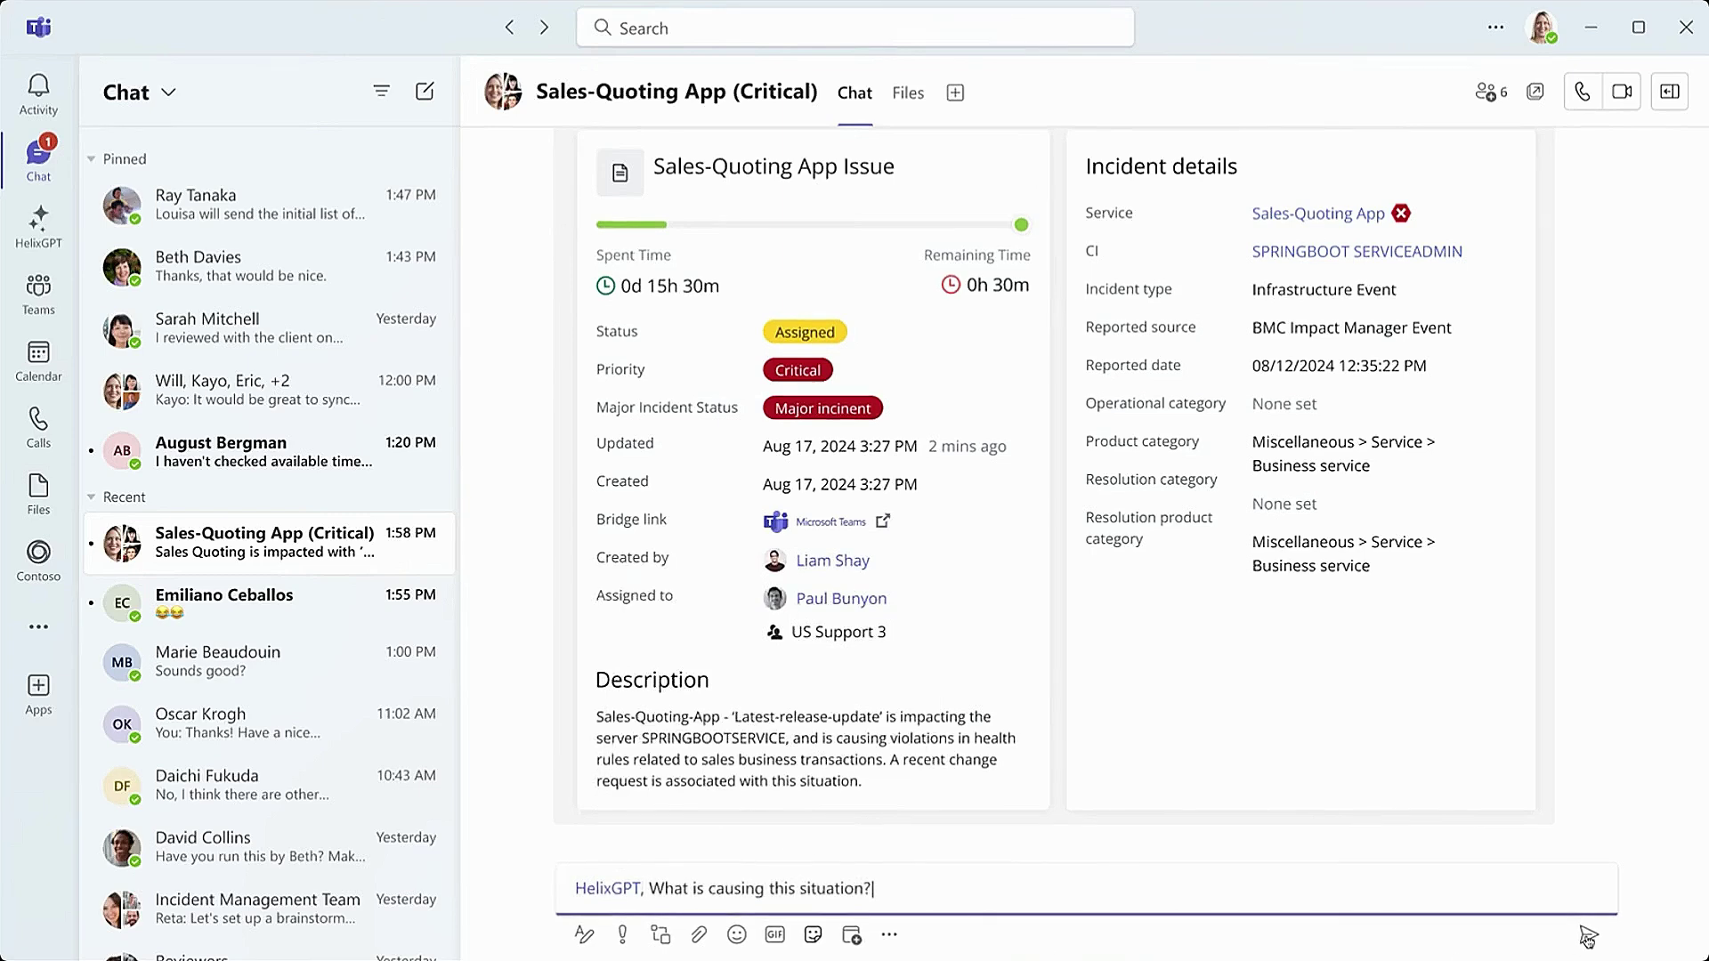
click(1587, 935)
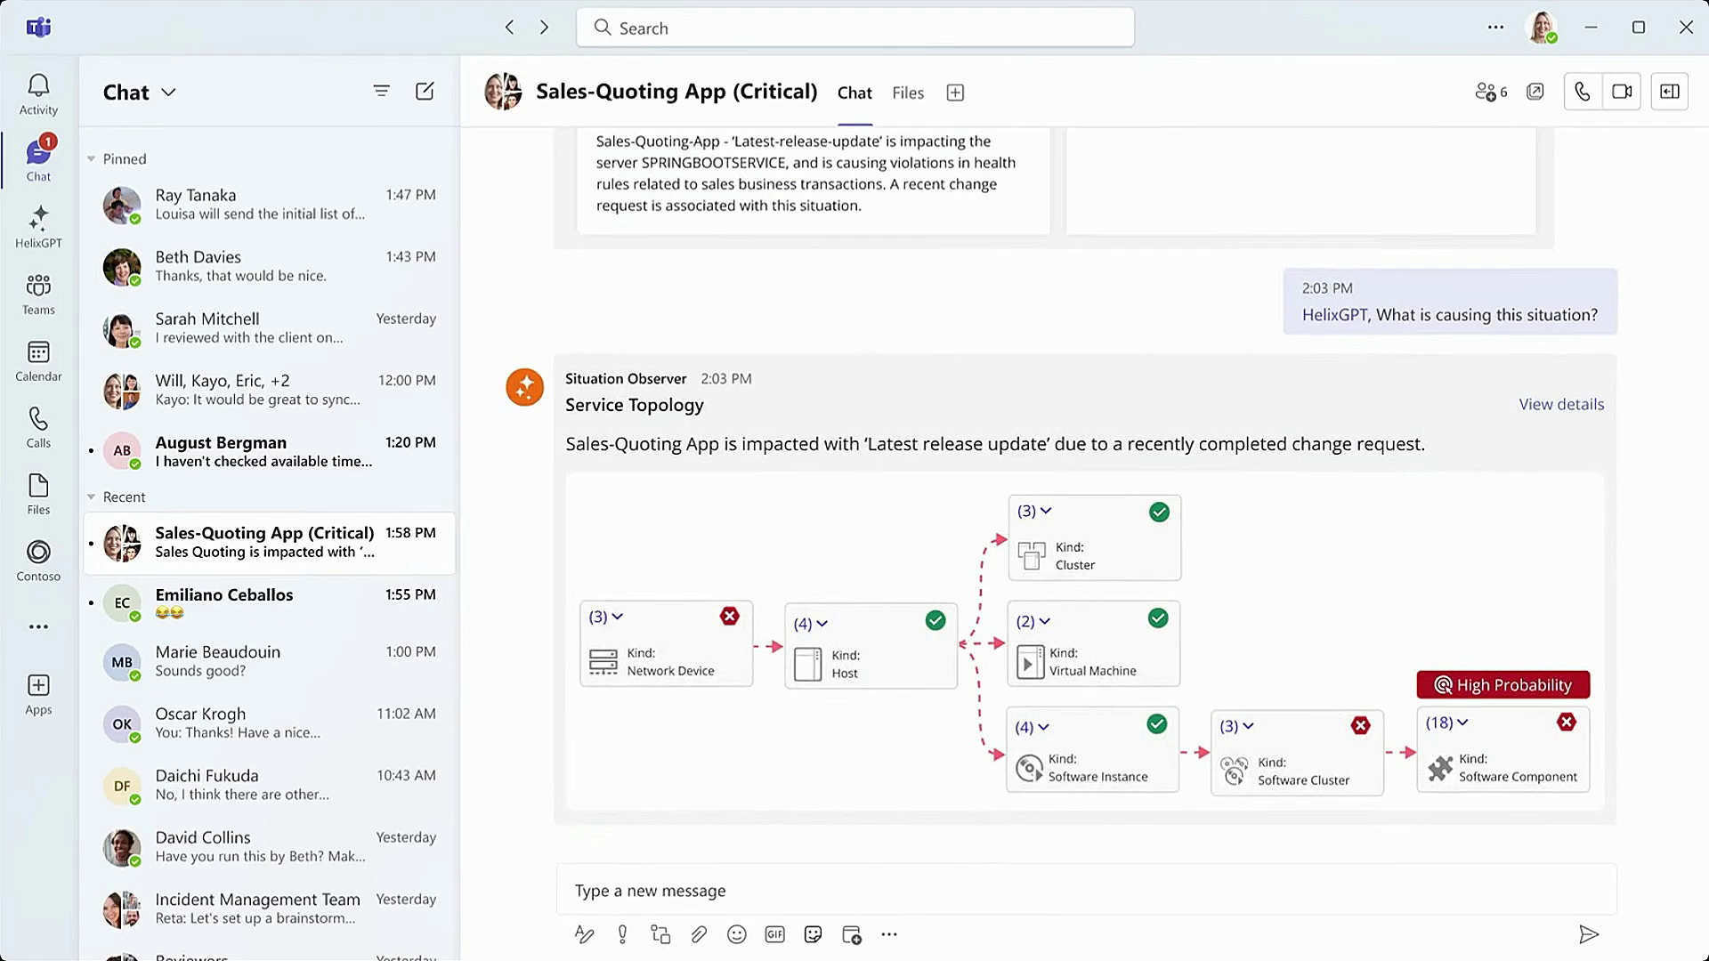
click(700, 899)
text(@Hel)
click(782, 837)
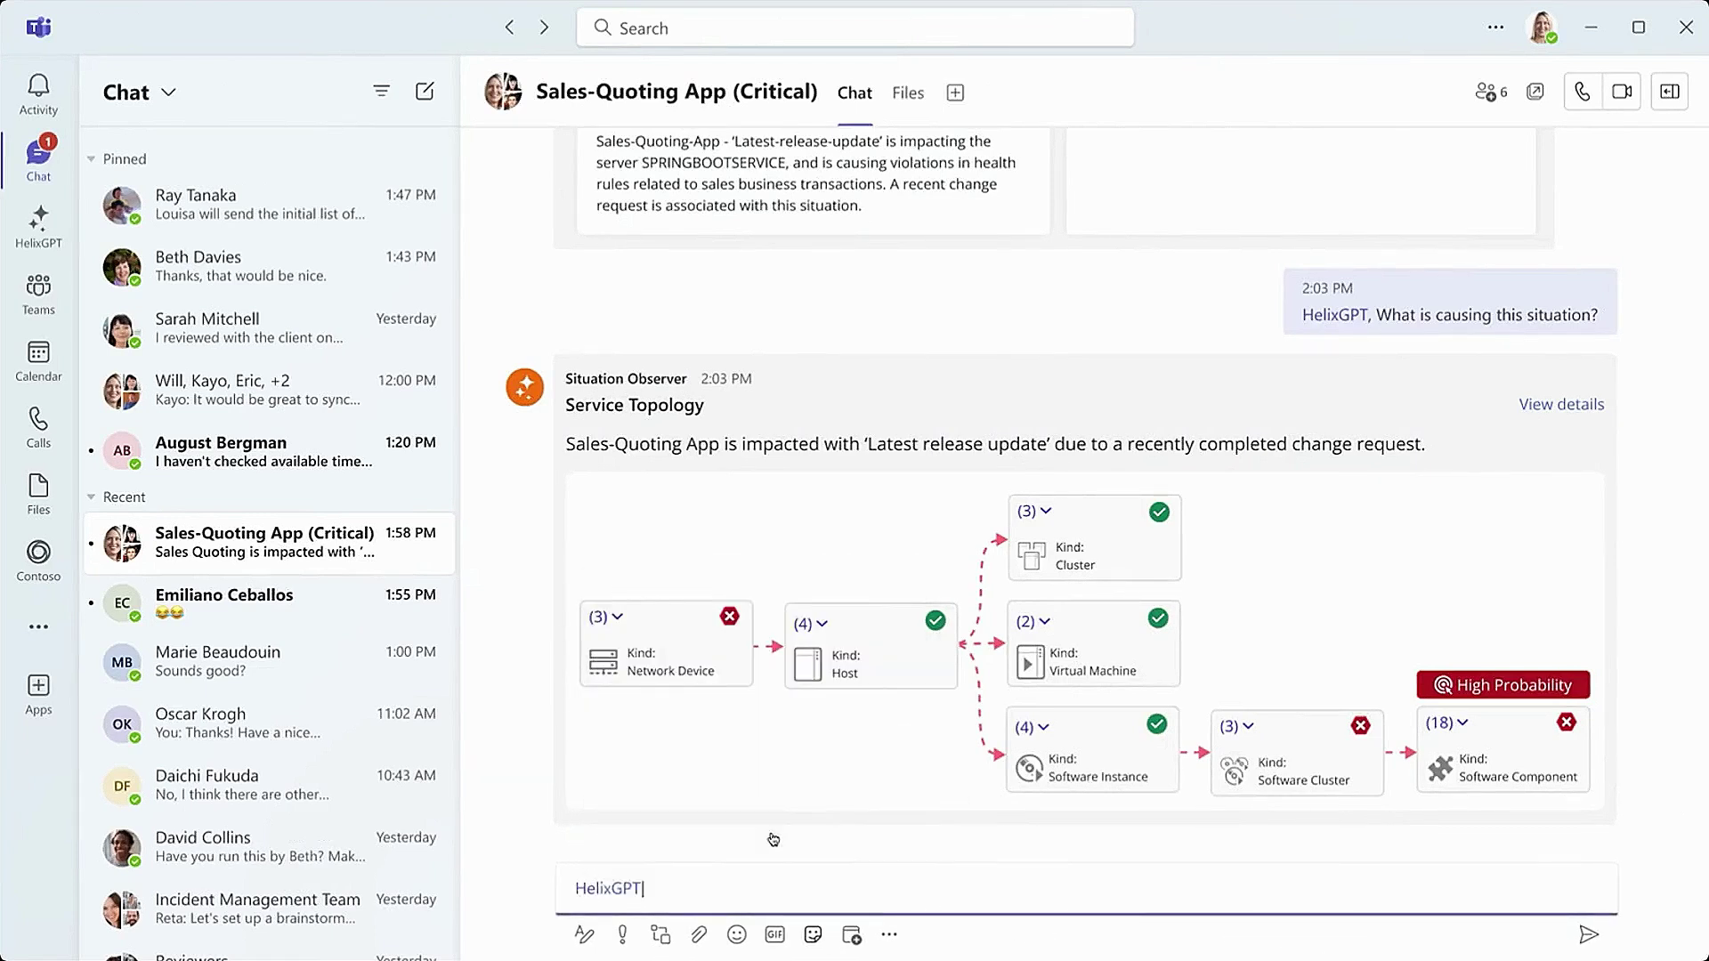
text(, What is the root cause of the situation?)
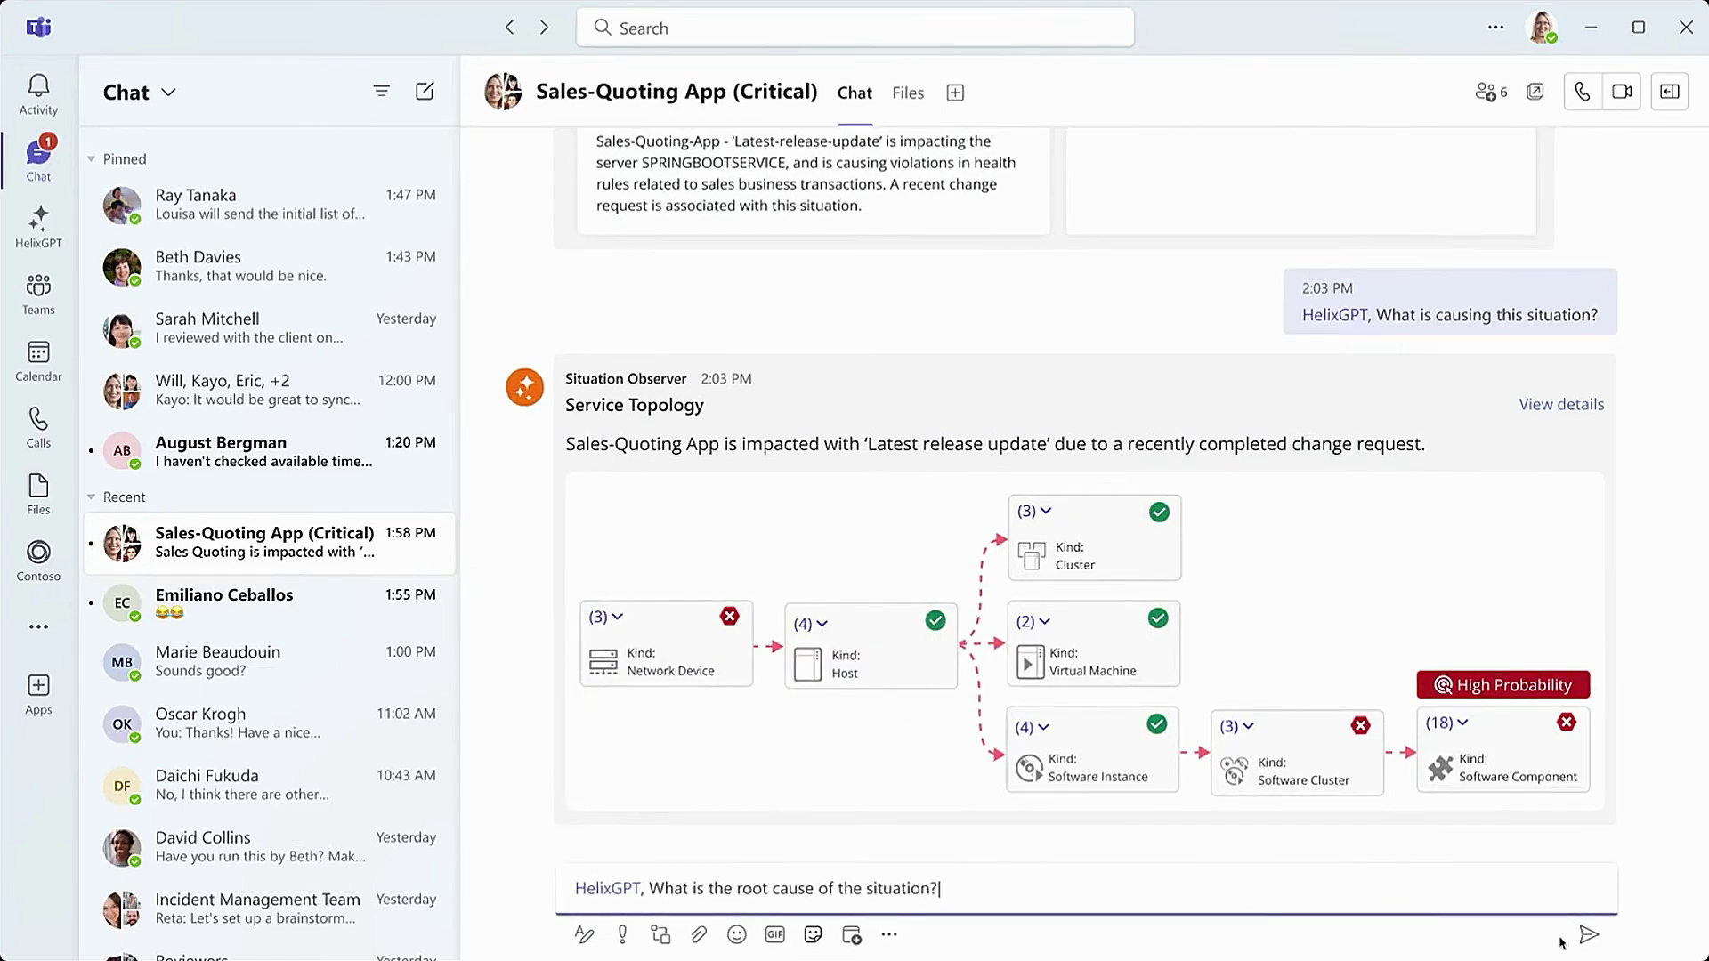
click(1589, 934)
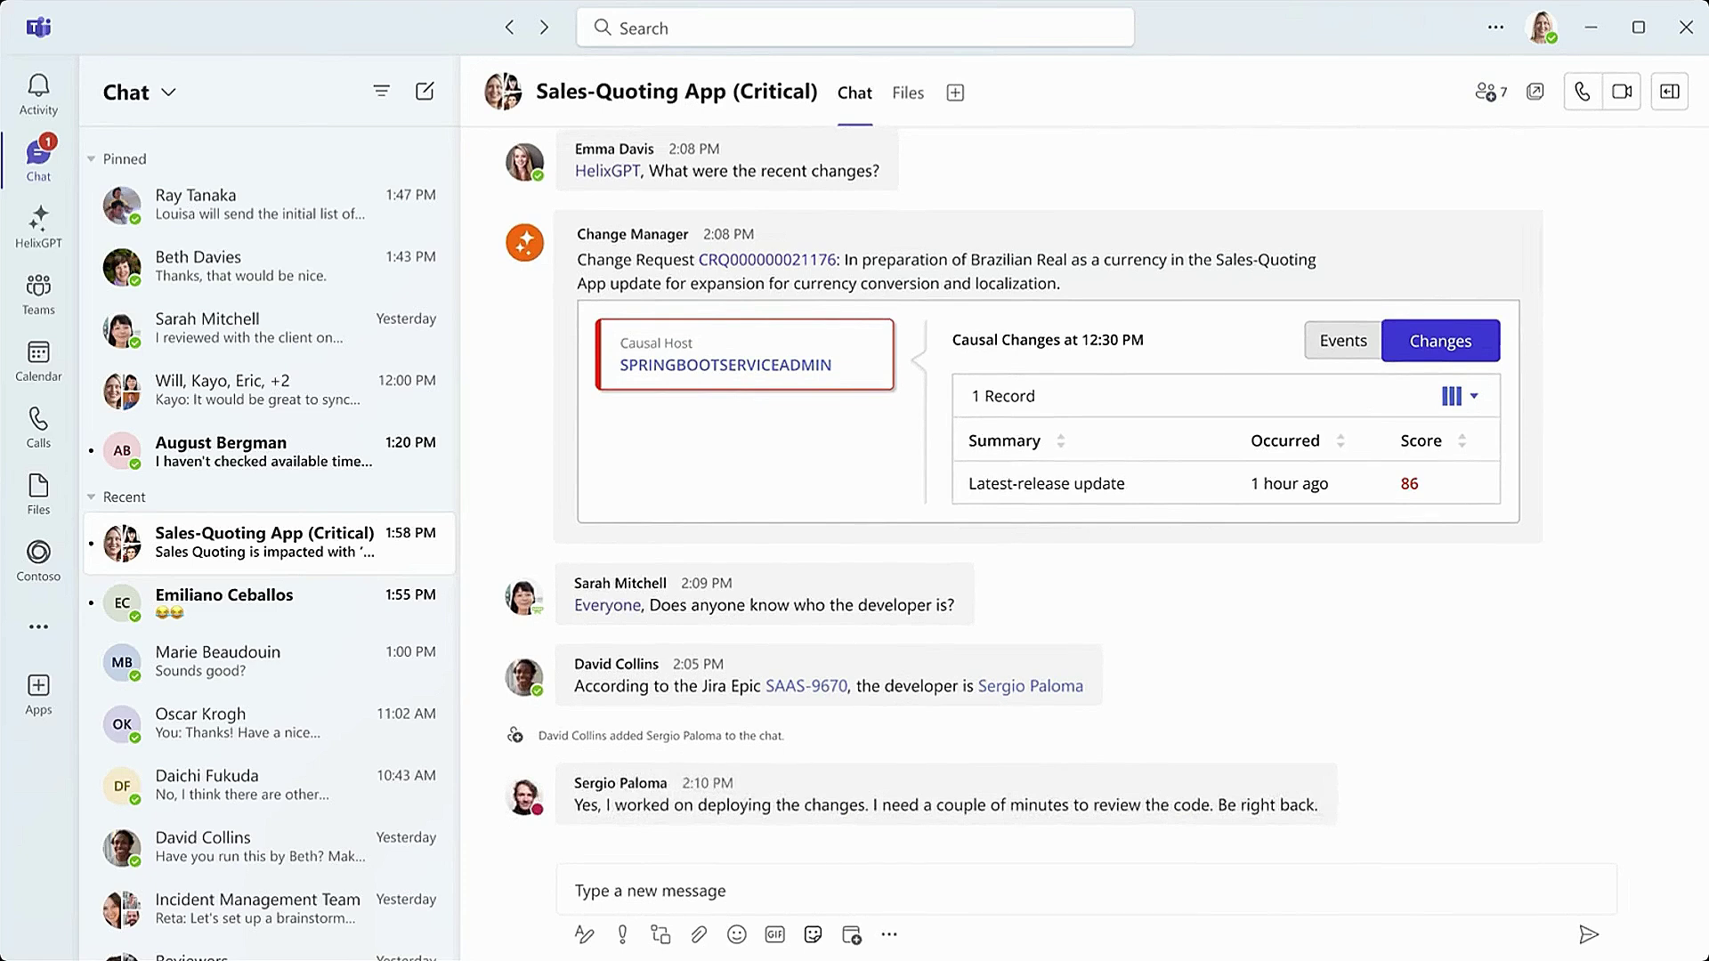
Step: Ask the developer, addressed by name, what the impact duration will be until a fix
click(650, 890)
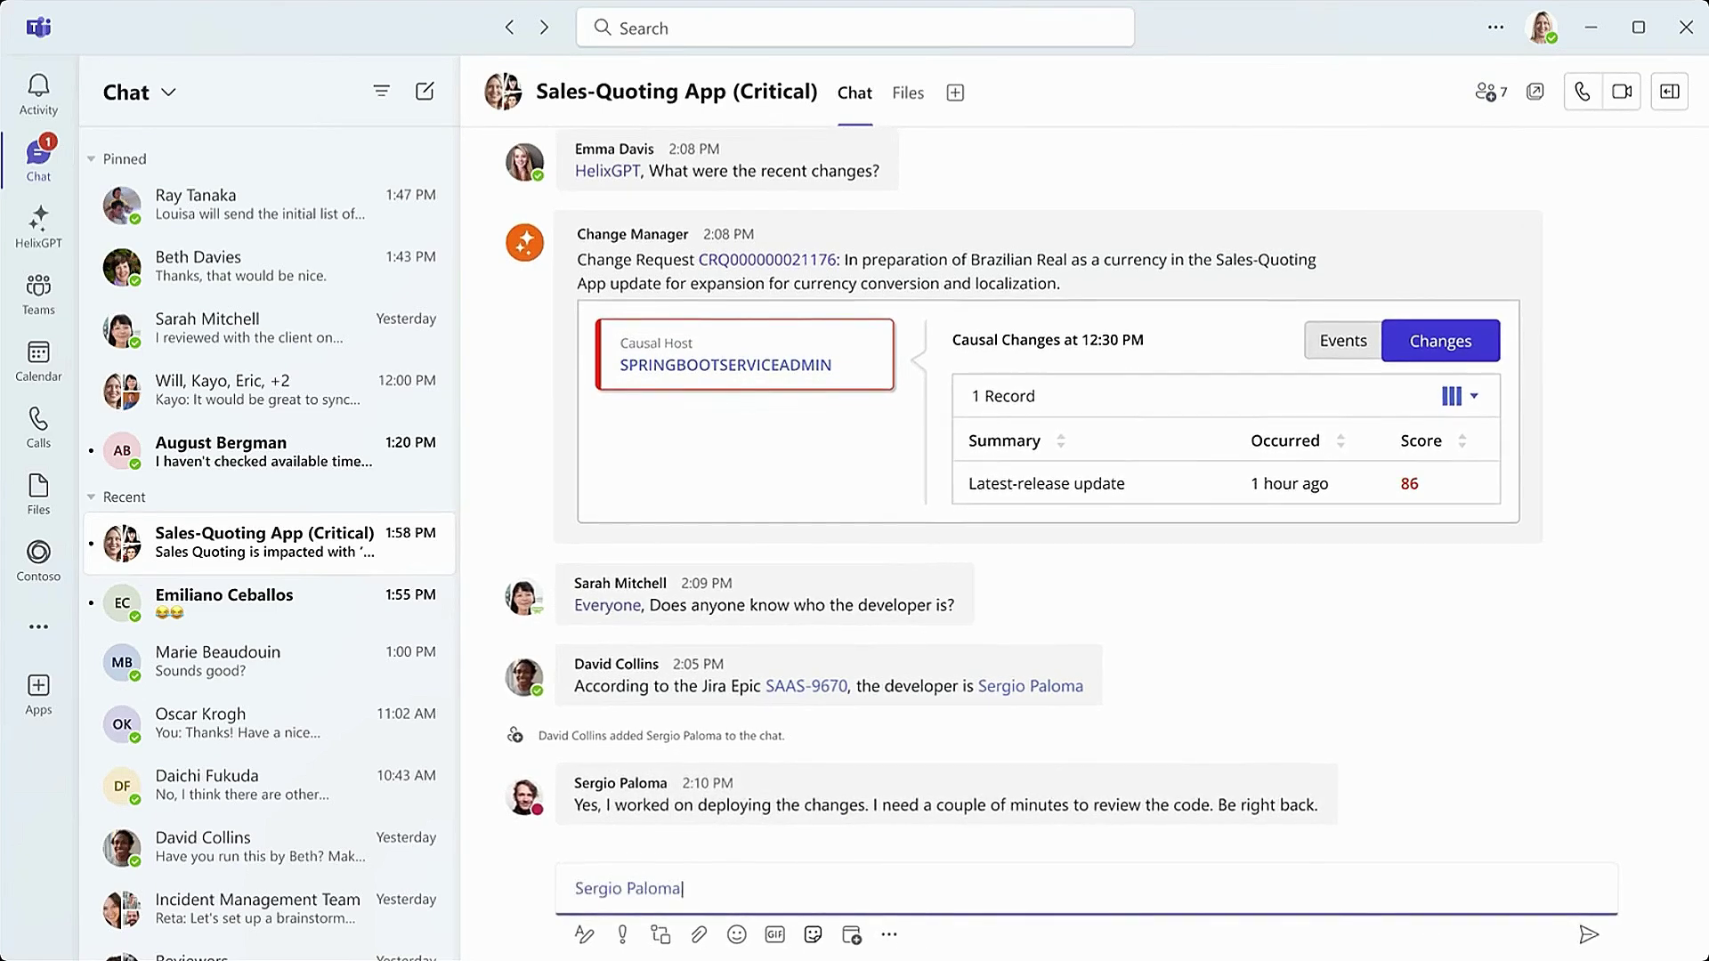
text( Do we have any idea what the impact duration will be until we get a fix?)
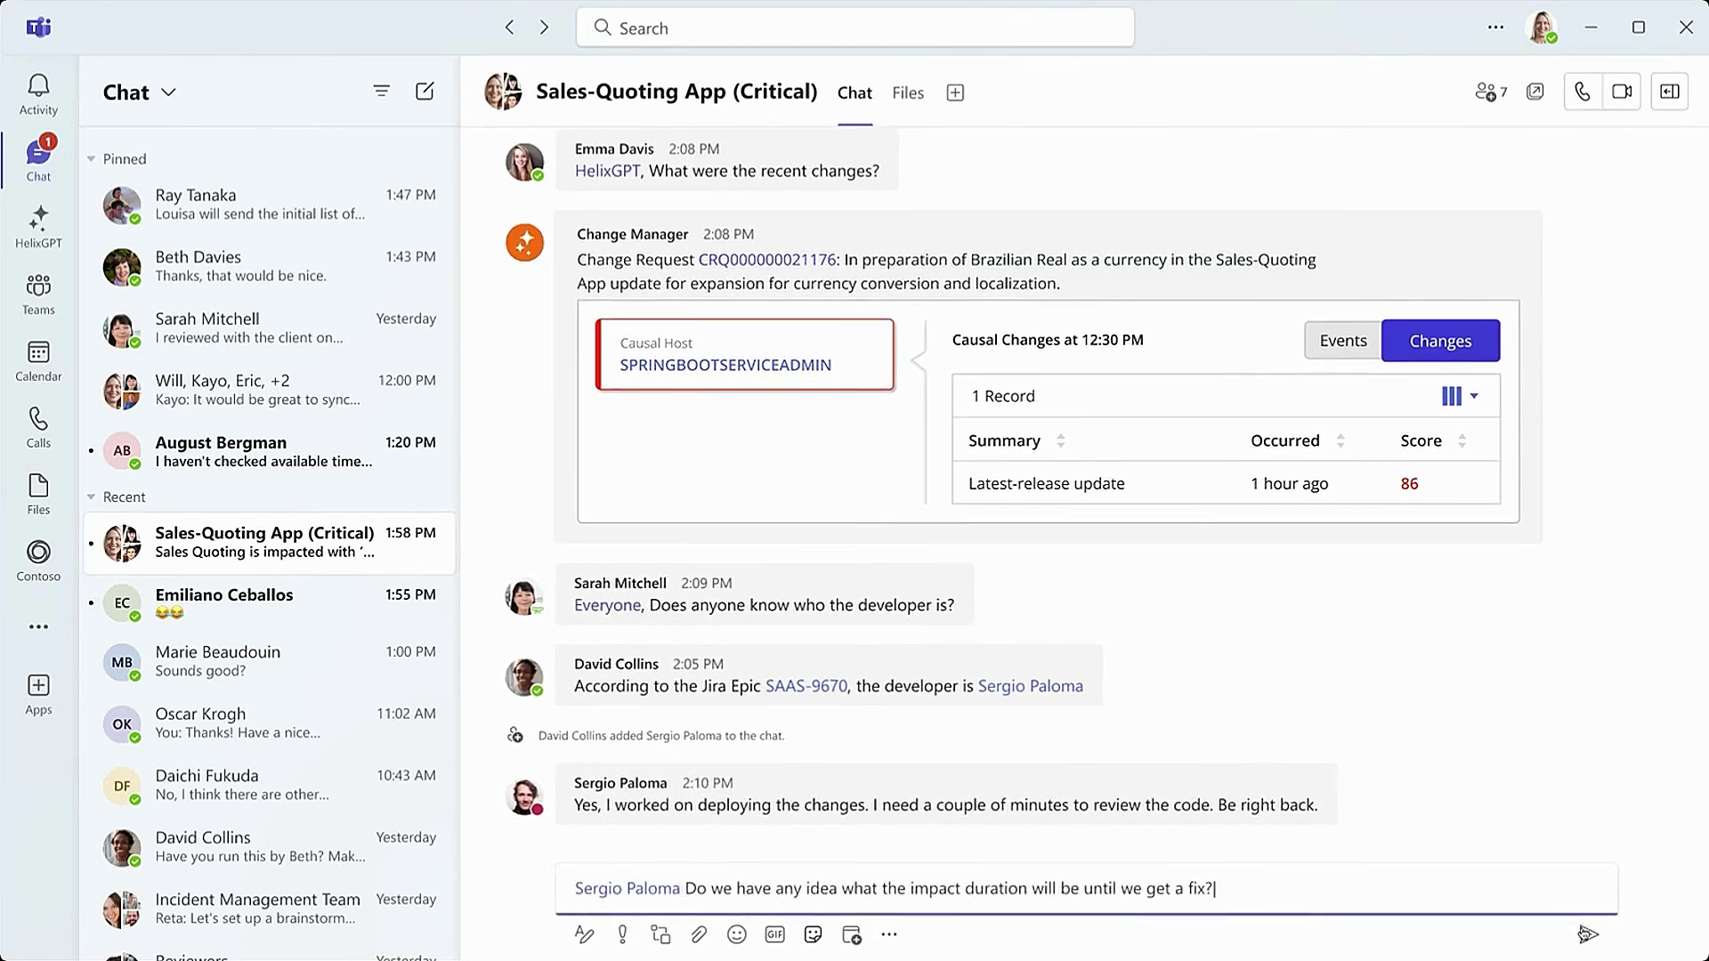
click(1588, 934)
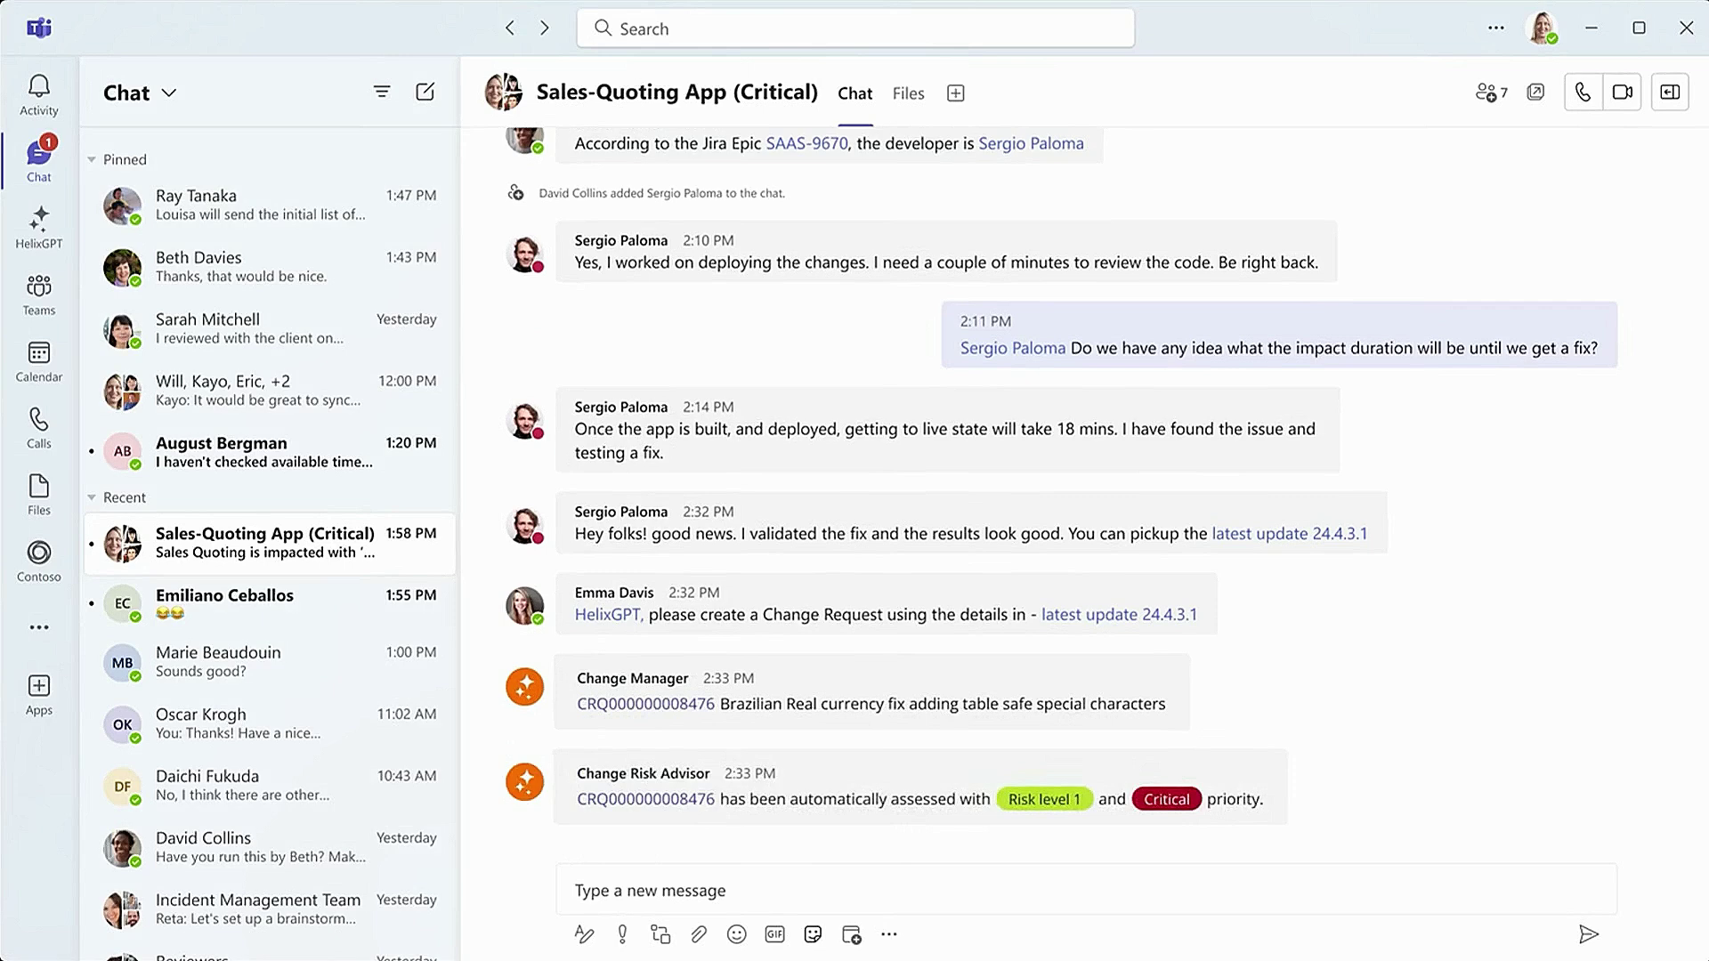
text(@Hel)
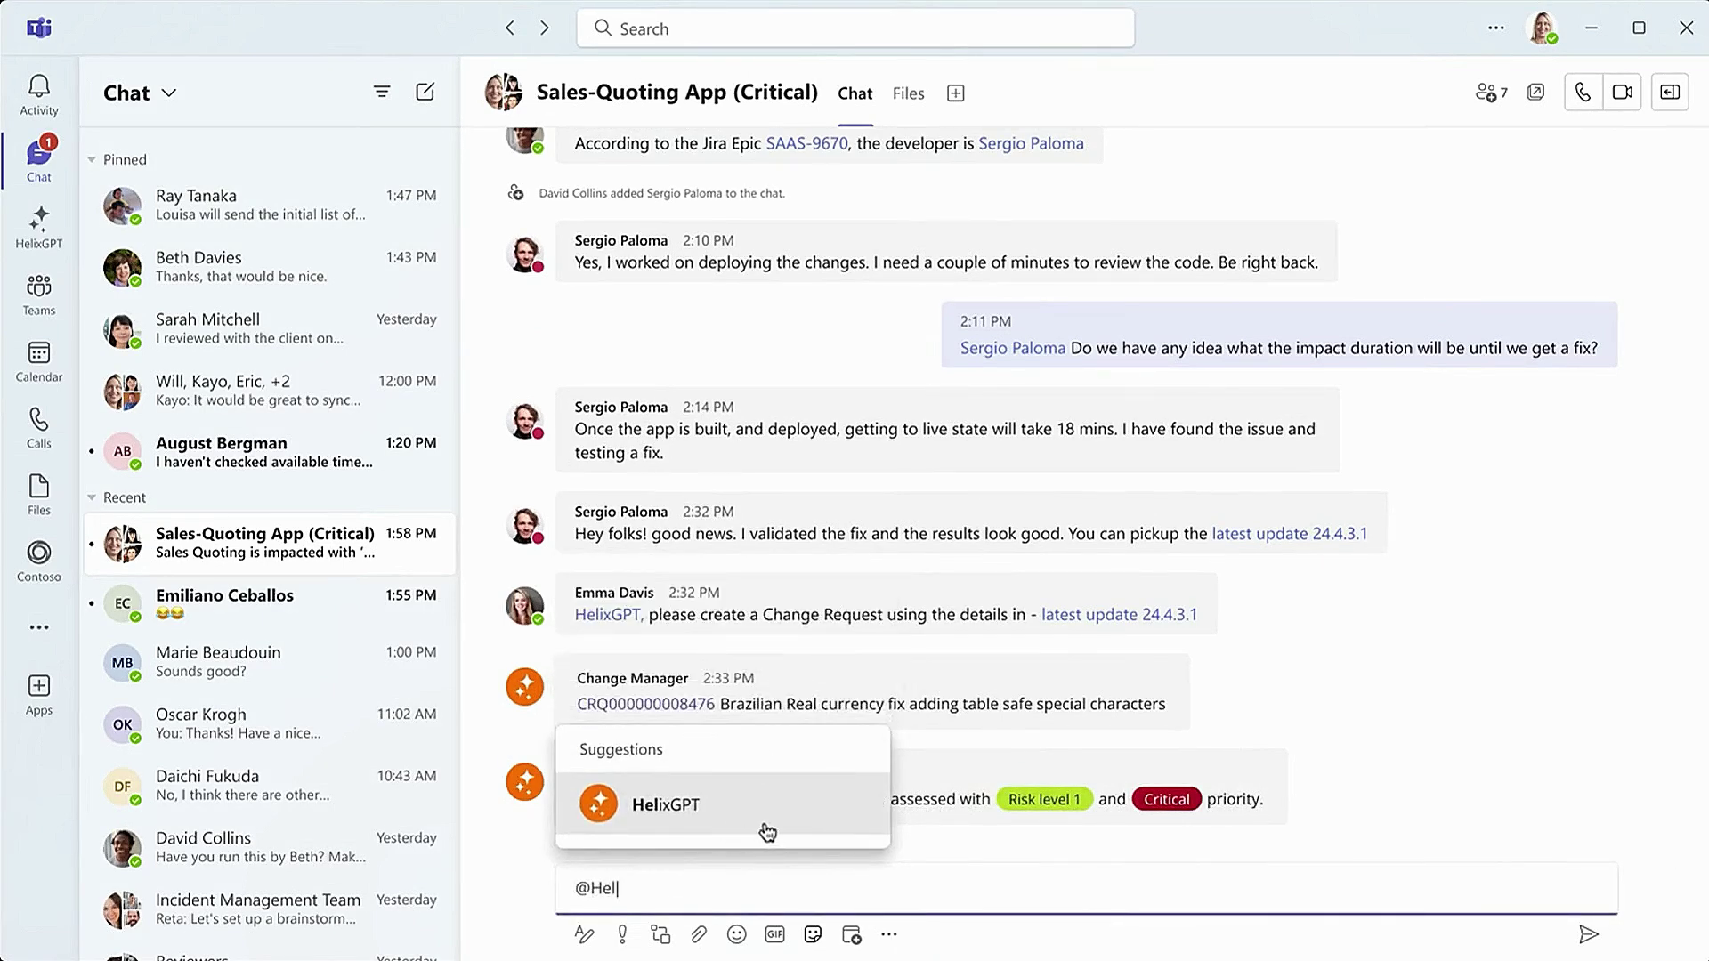
click(763, 825)
text(Can you add the Change Request)
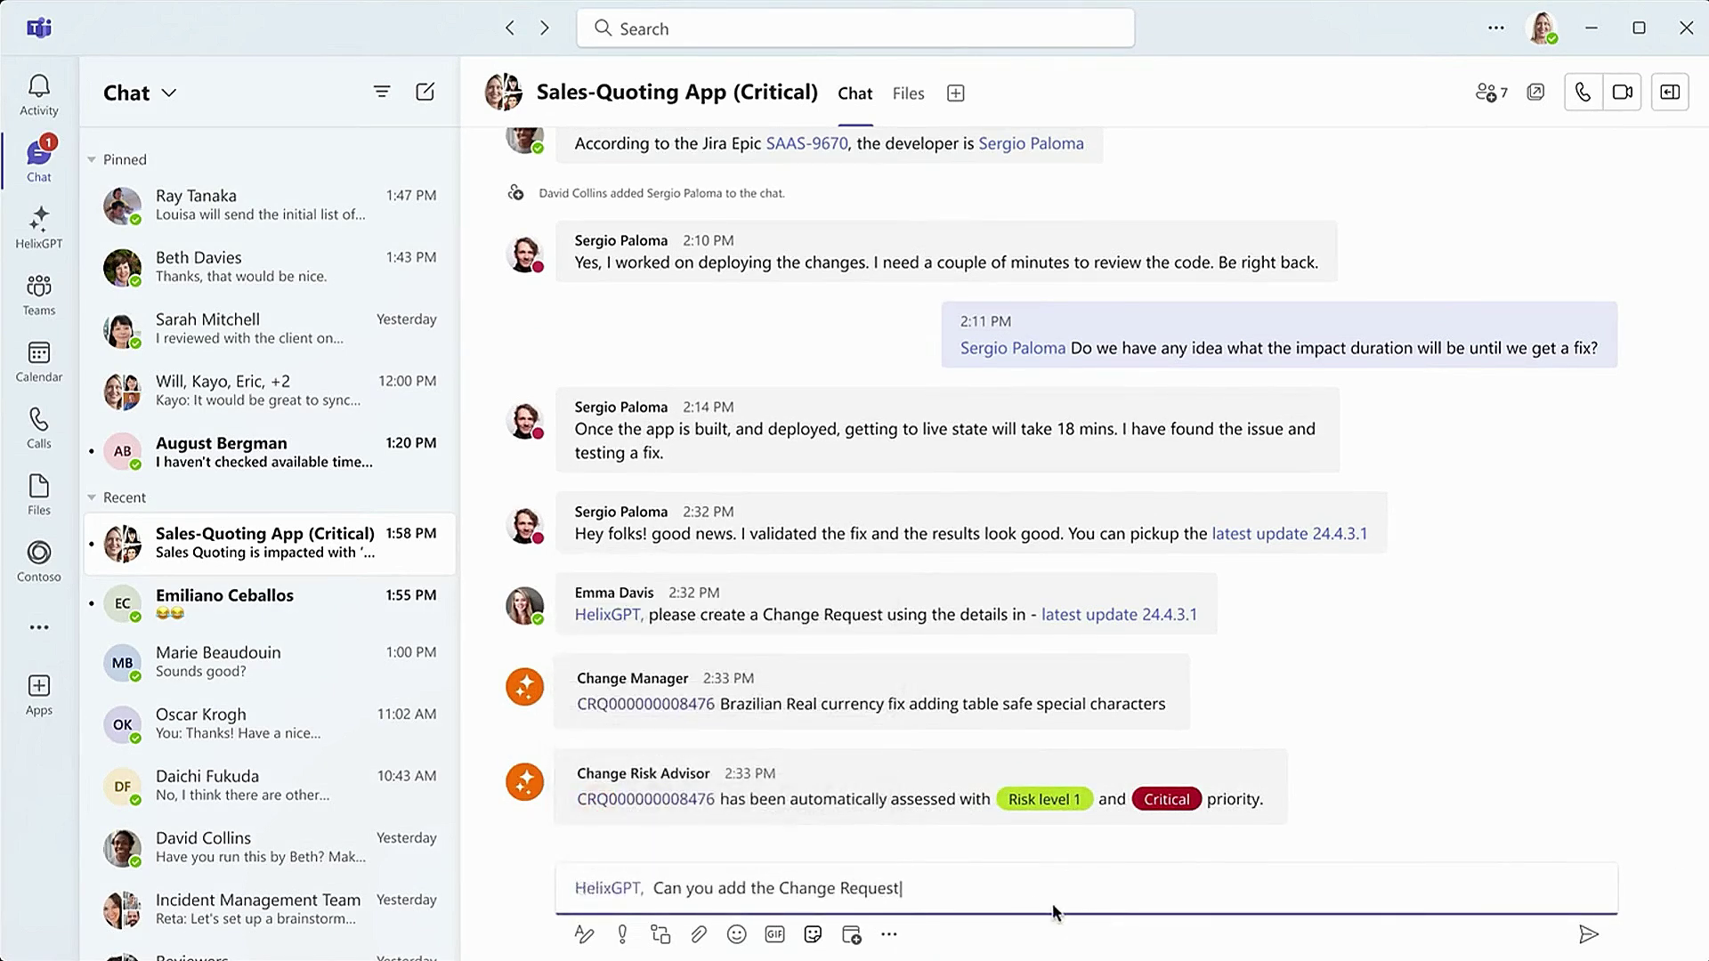
text( and Remediation details to the Incident?)
click(1588, 934)
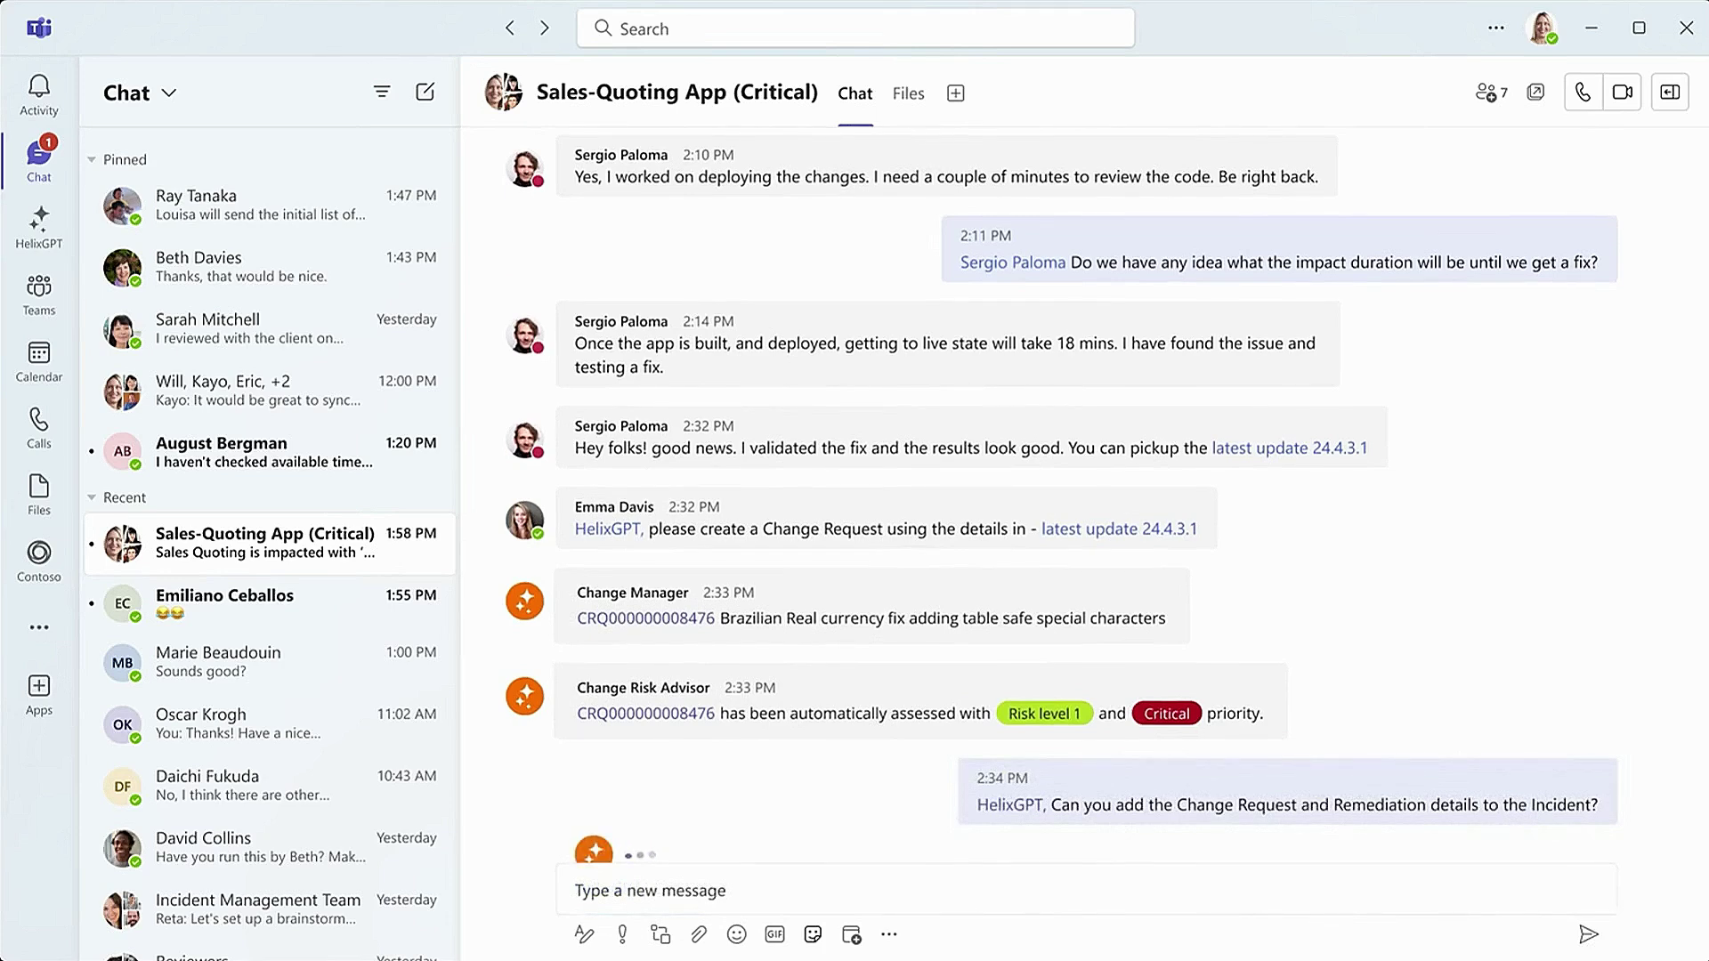
text(@)
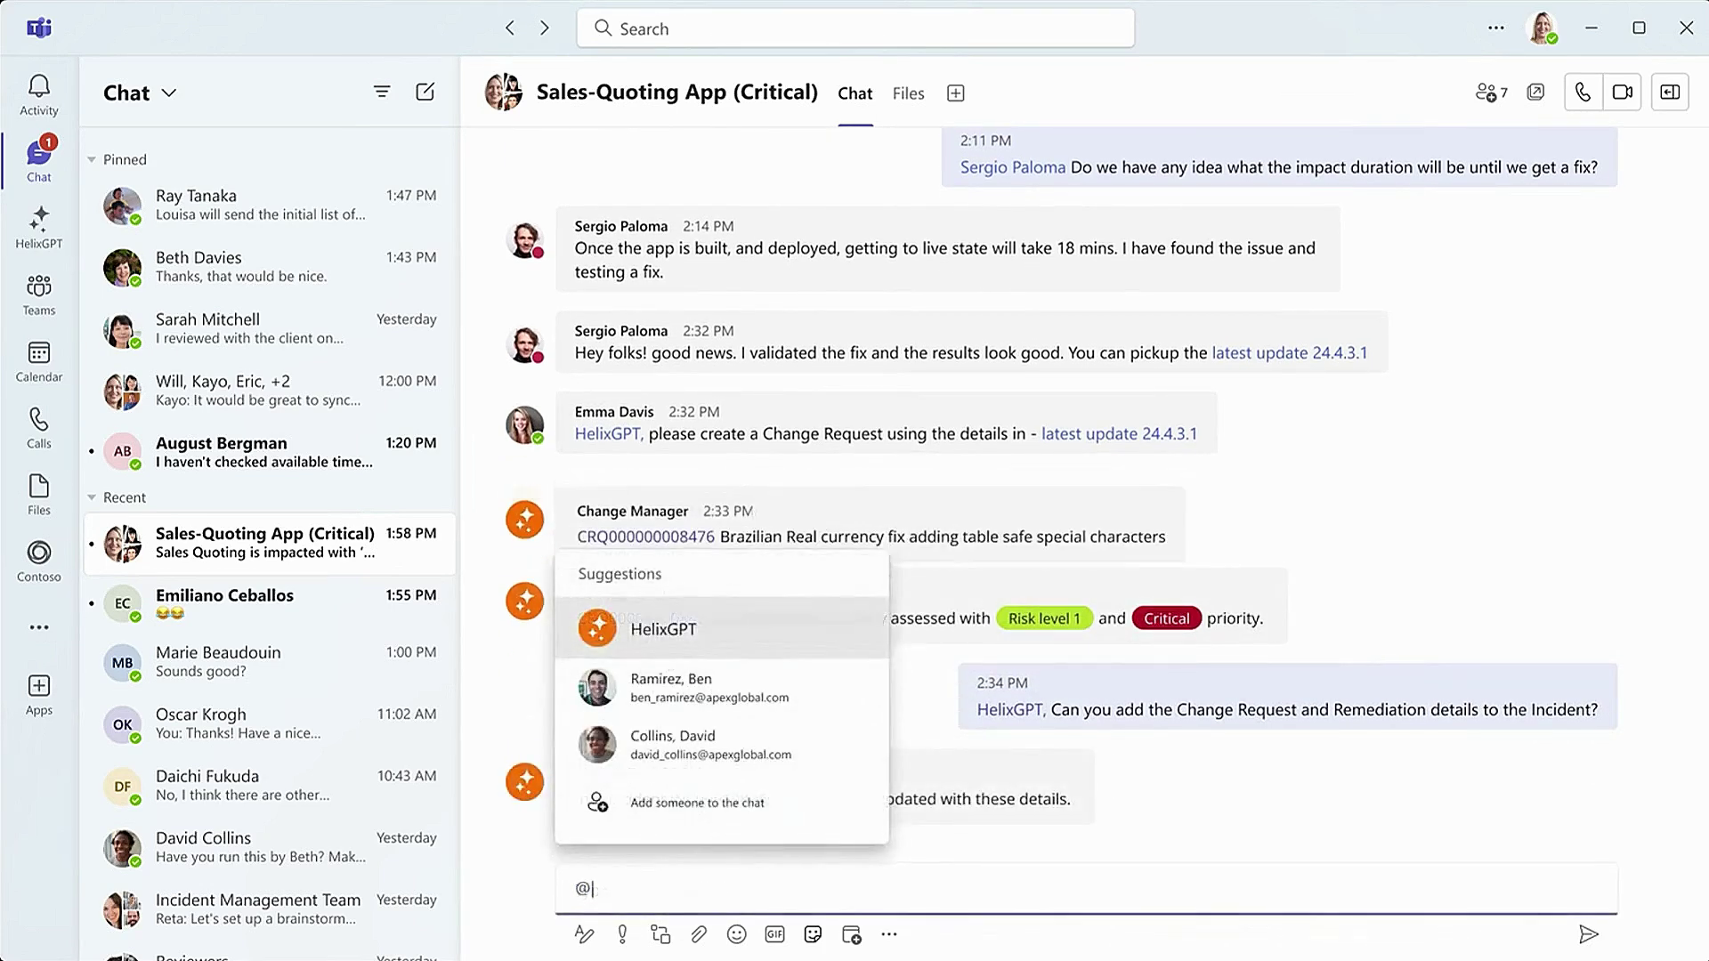
text(Hel)
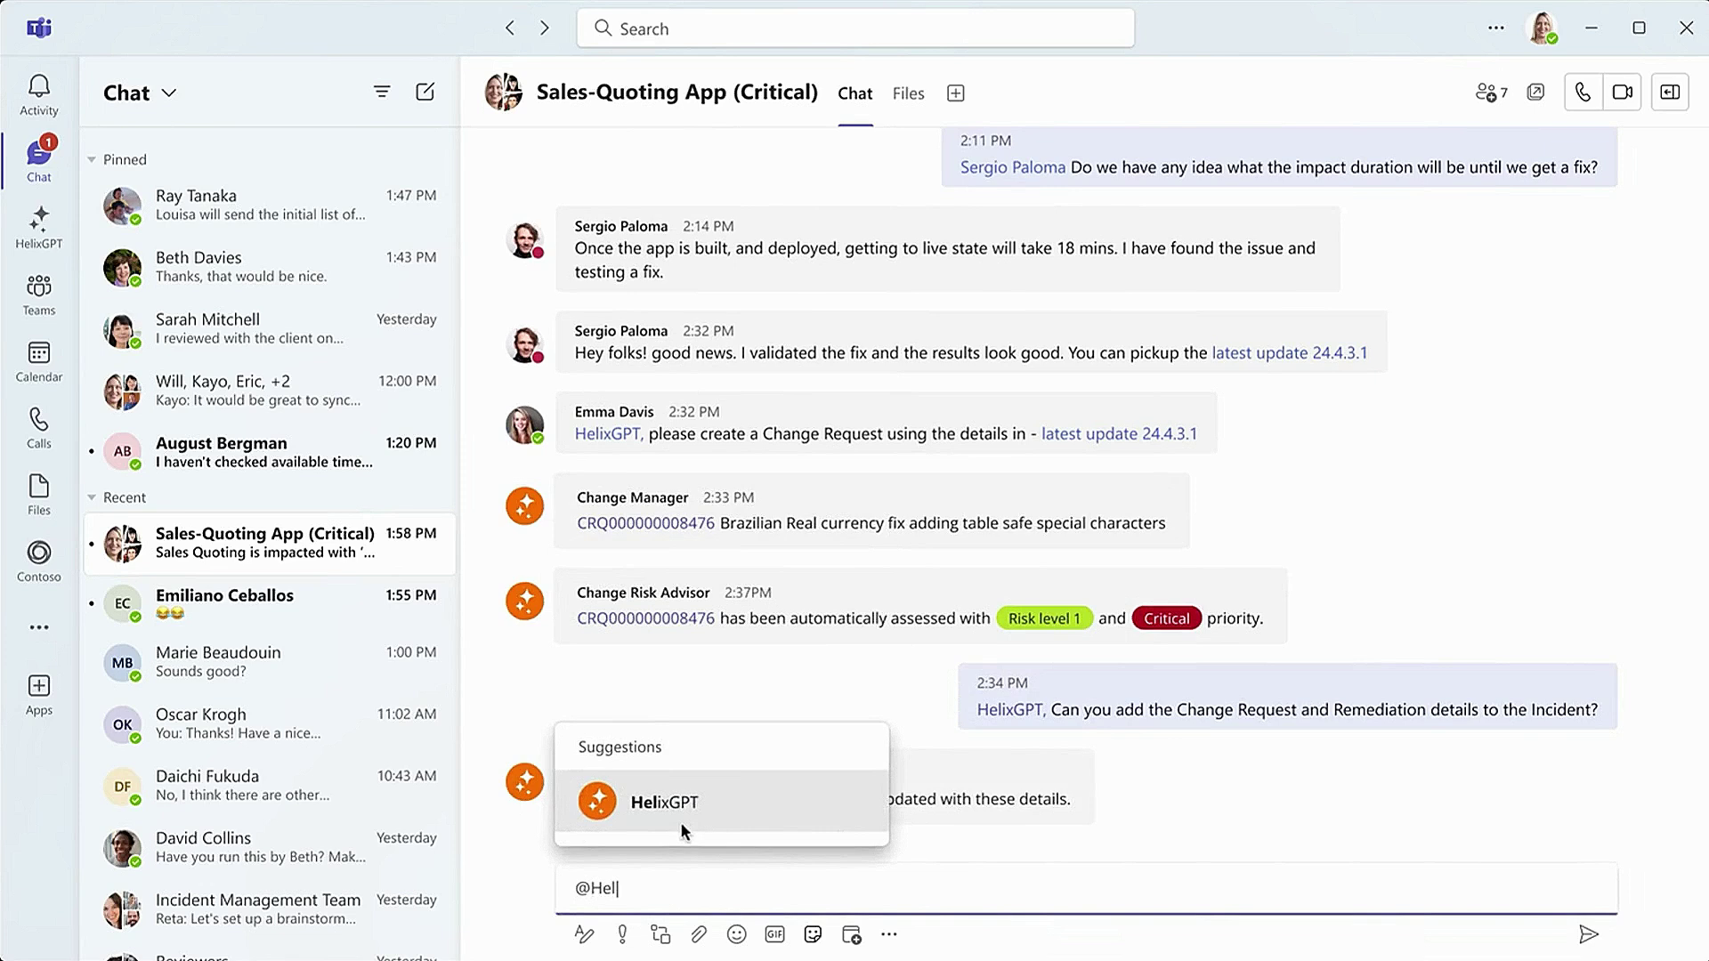
click(680, 820)
text(, Tell me )
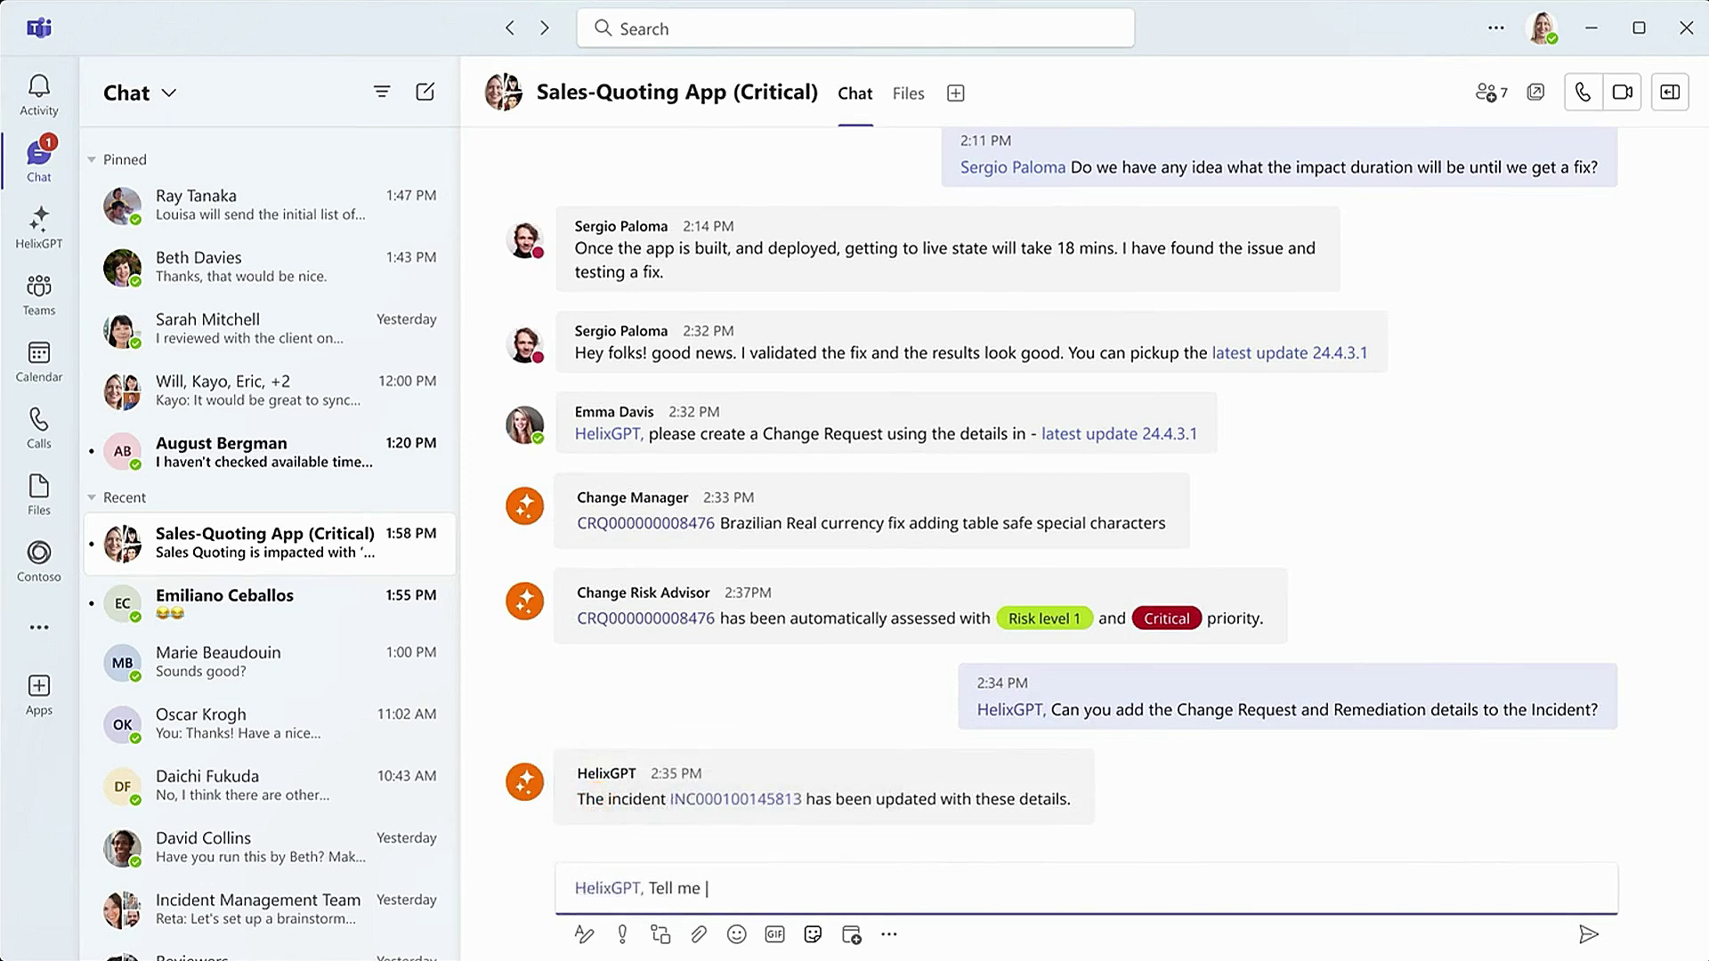
text(the 5 whys)
Step: Send the 5 whys request, then post 'Everyone, Thanks for all your hard work!!!' with three thumbs-up
click(1577, 932)
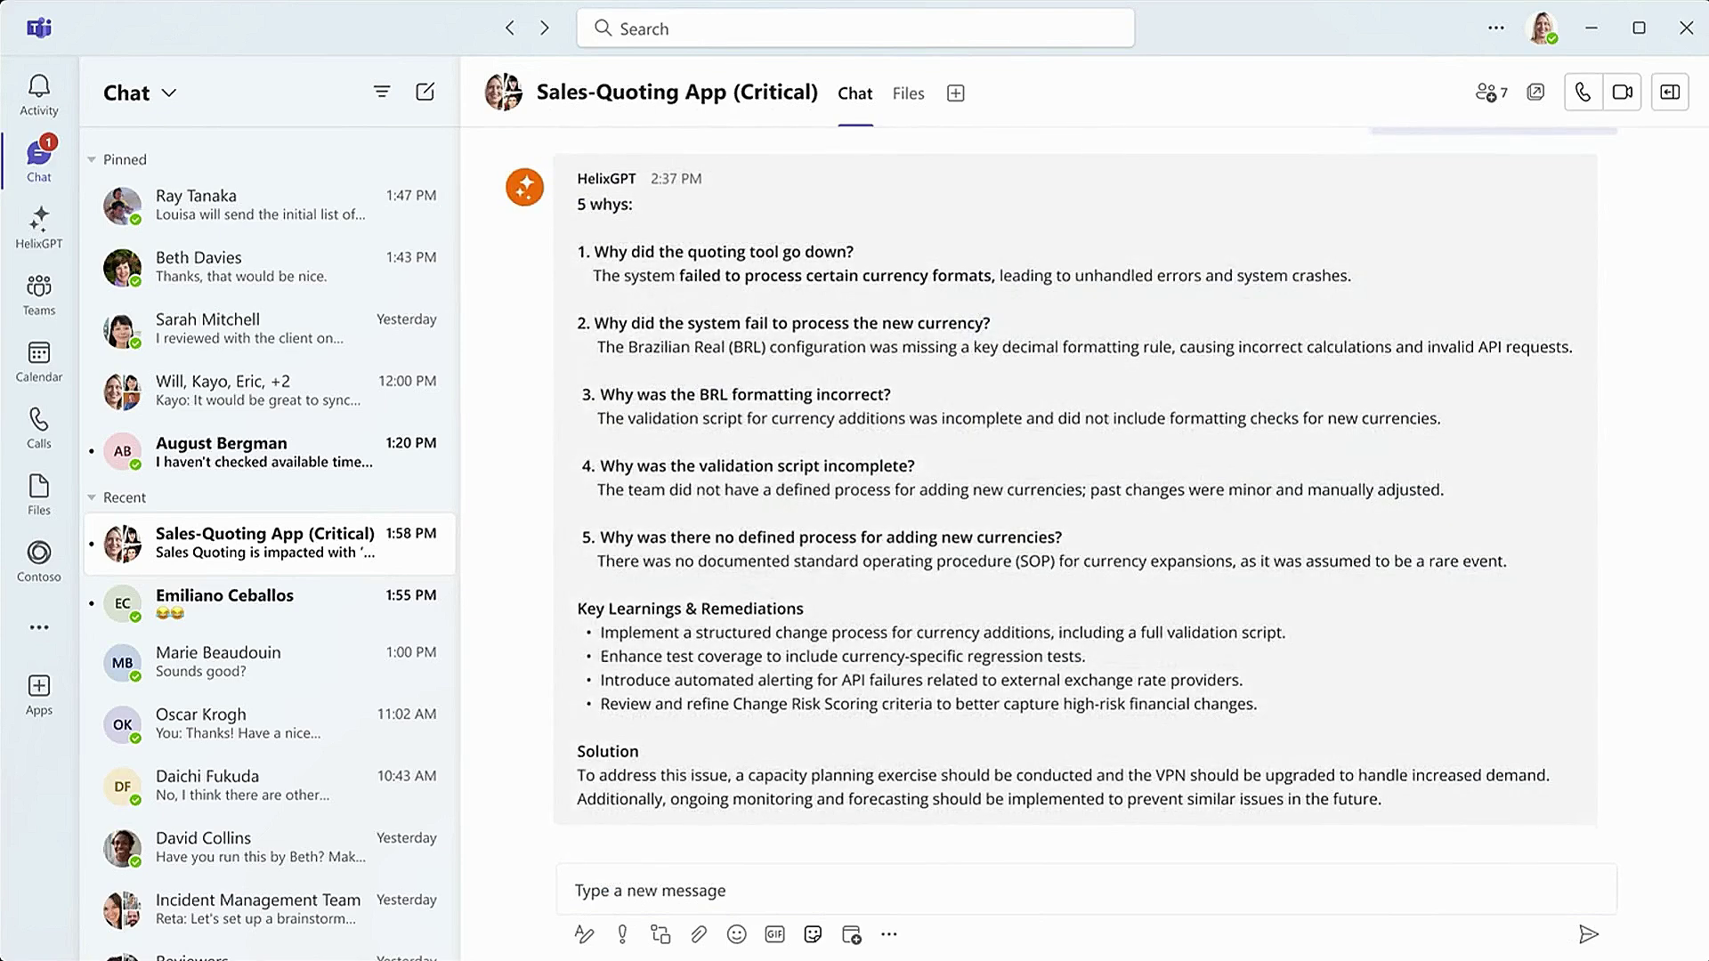
text(Everyone)
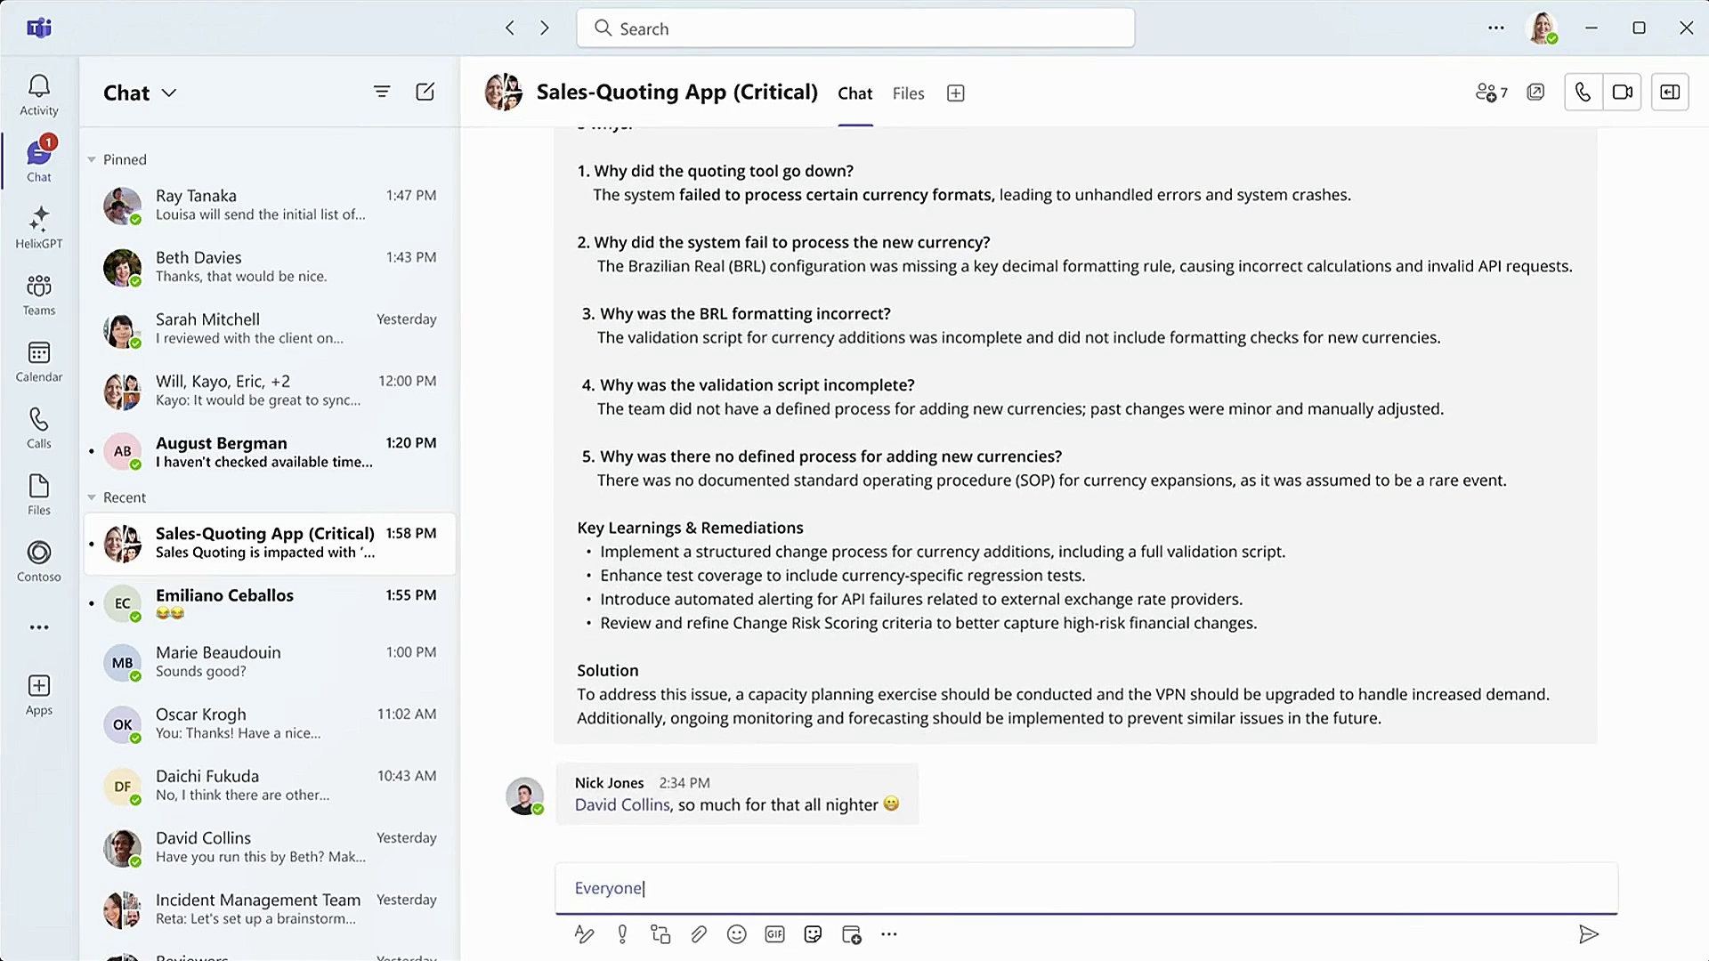
text(, Thanks for all your hard work!!! )
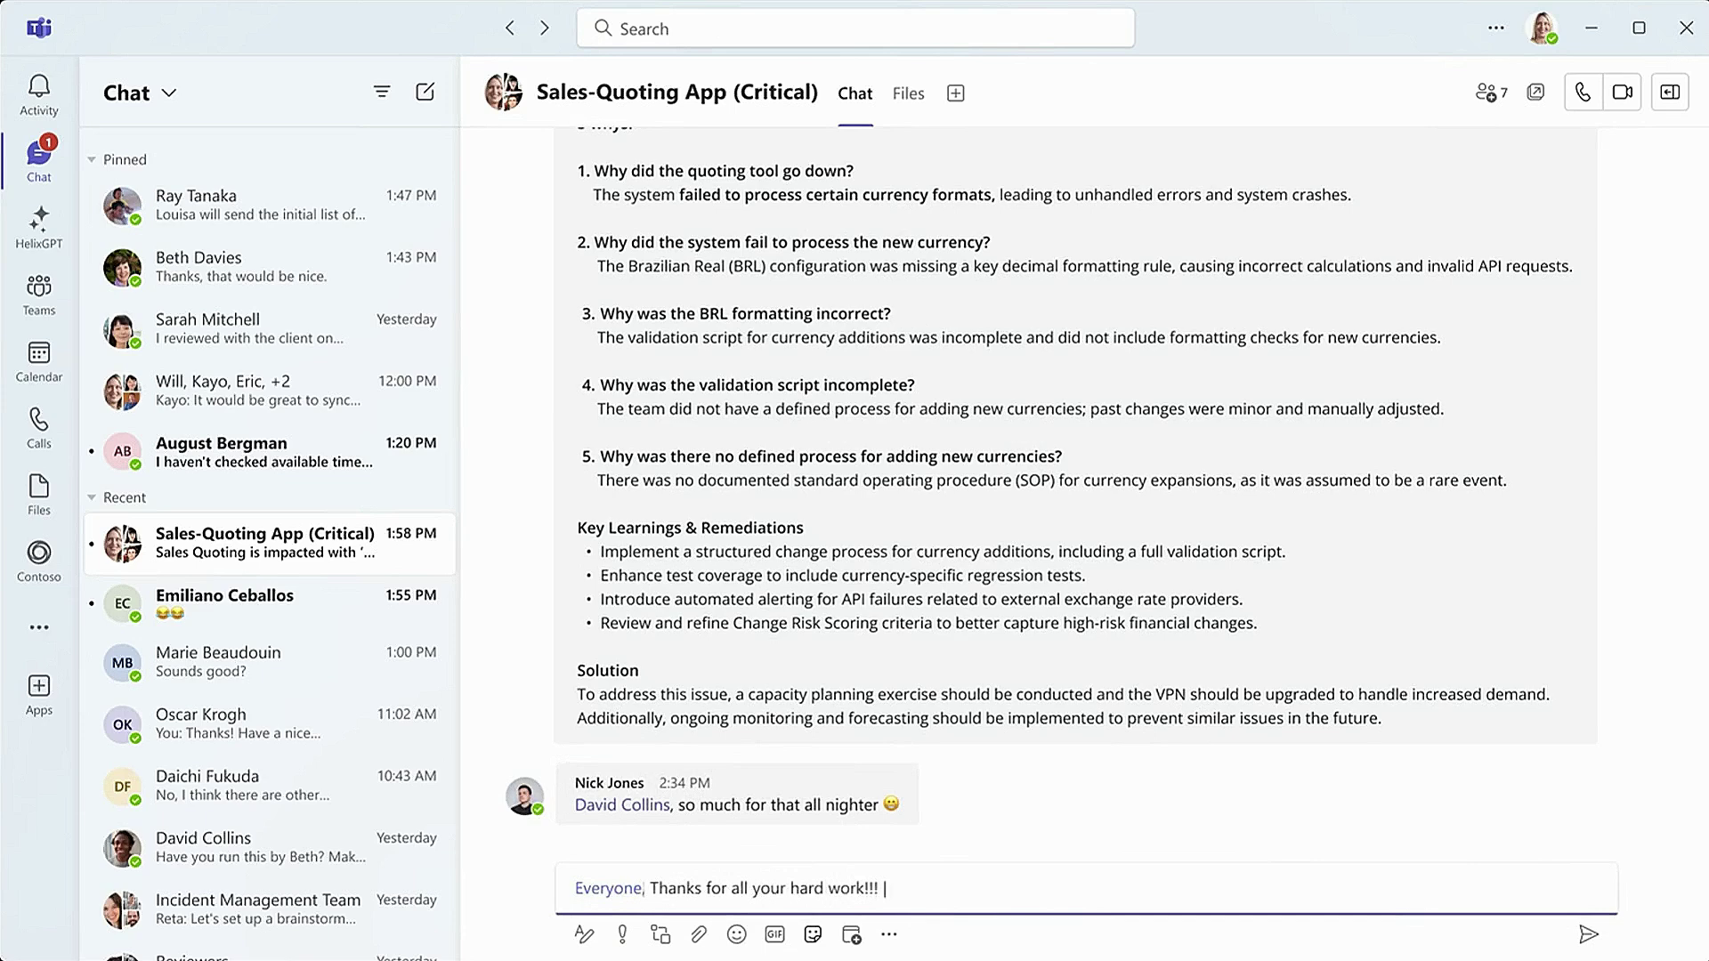
text(👍👍👍)
key(Return)
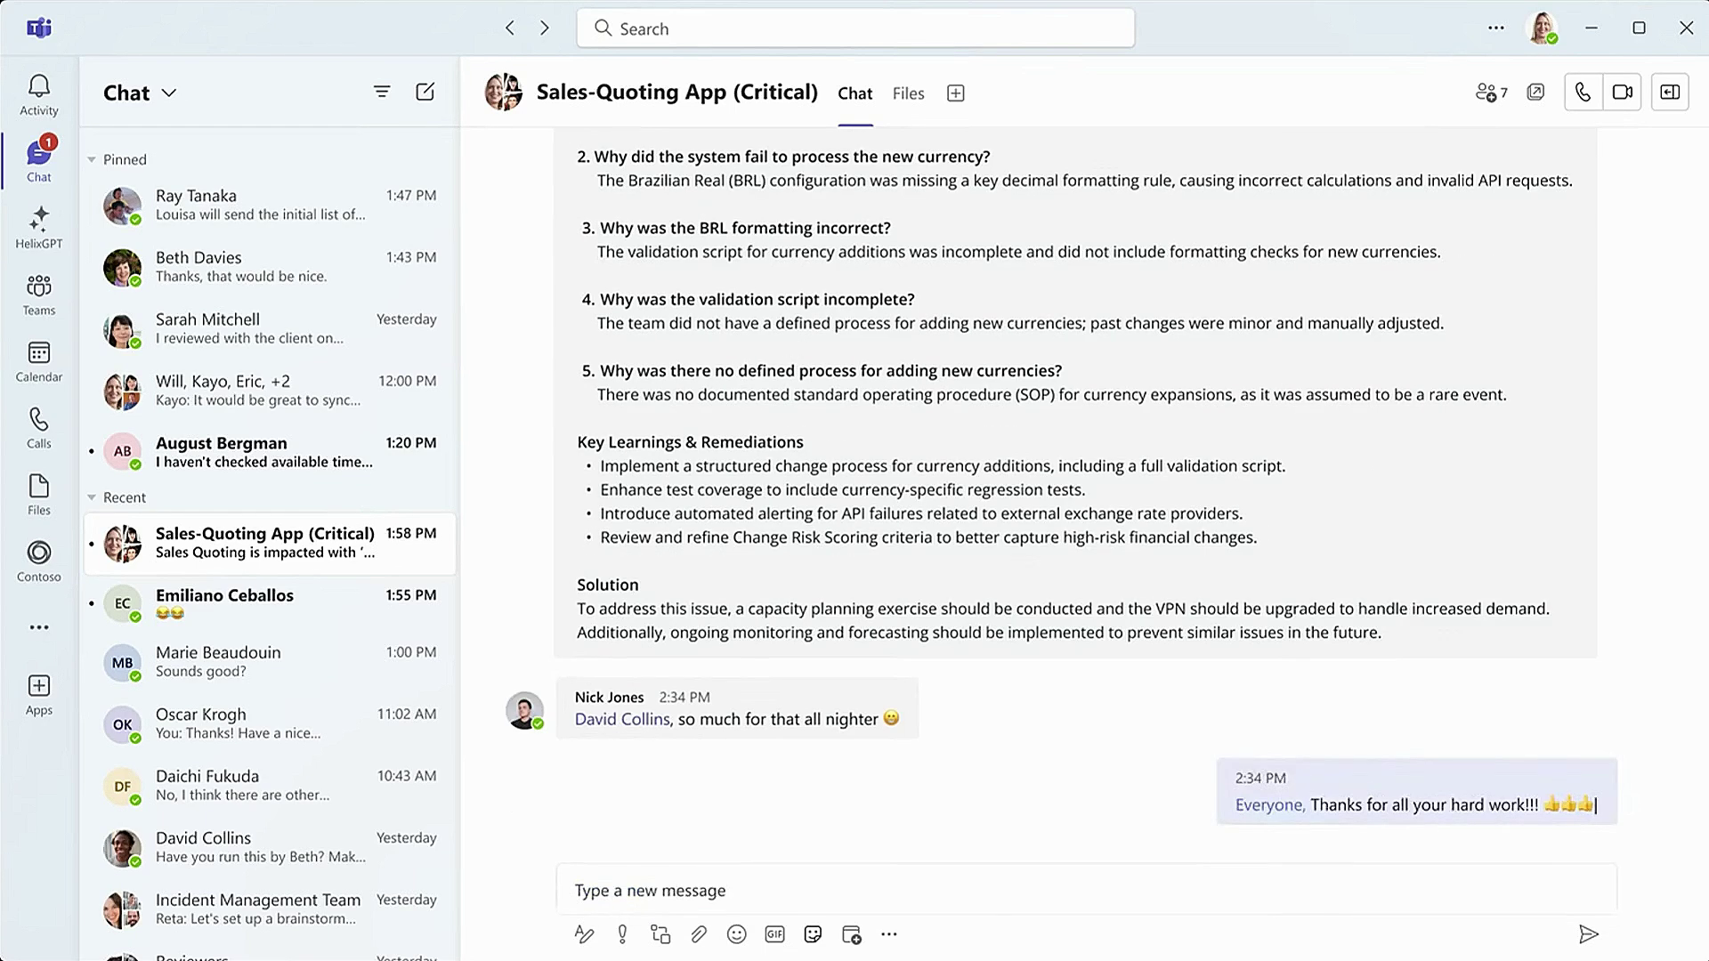